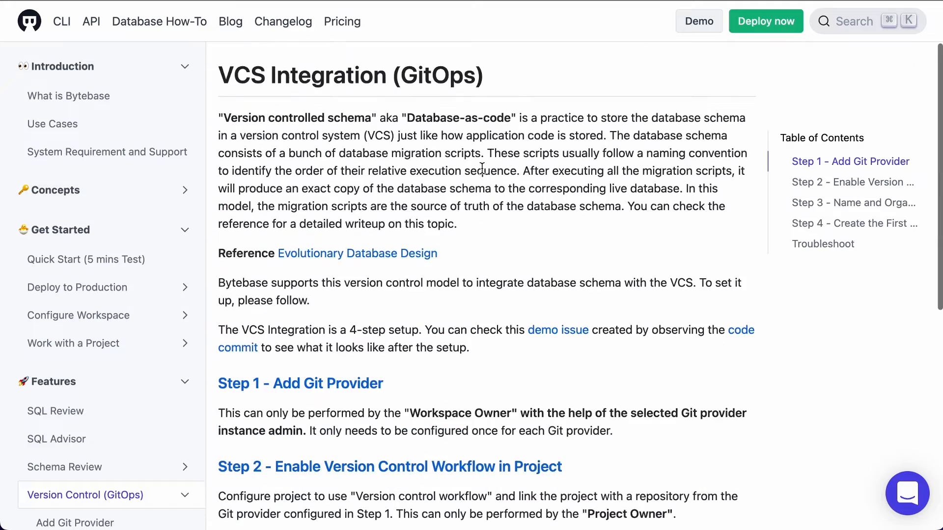
Switch to Bytebase and start adding a Git provider in the workspace's version control settings
scroll(482, 169, down, 7)
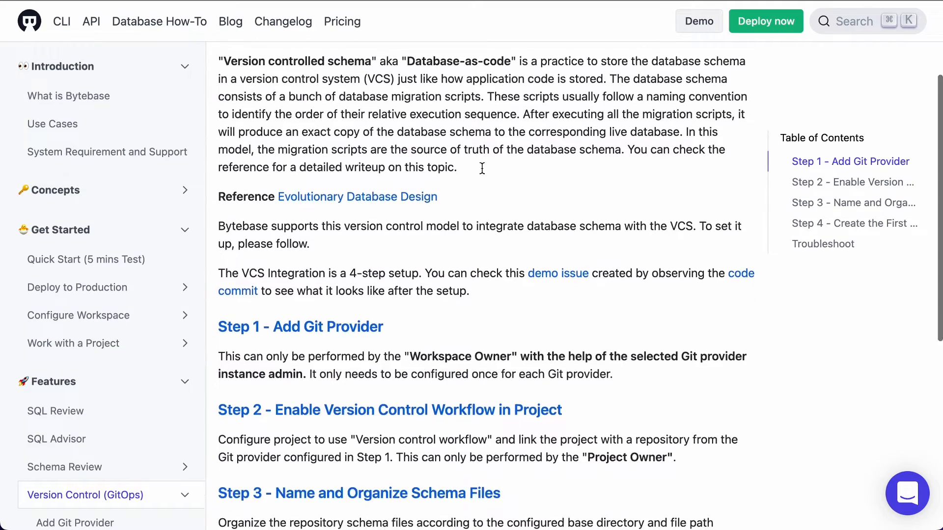
scroll(481, 170, down, 1)
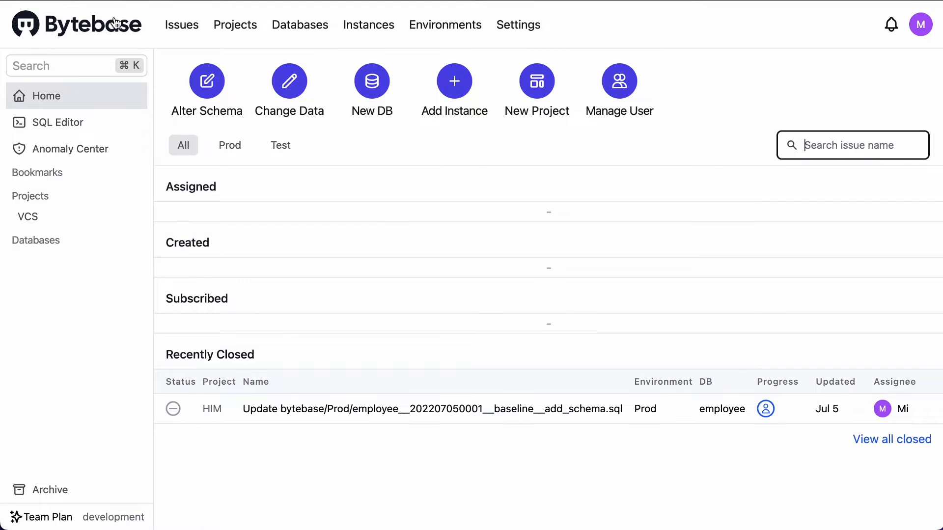
click(543, 28)
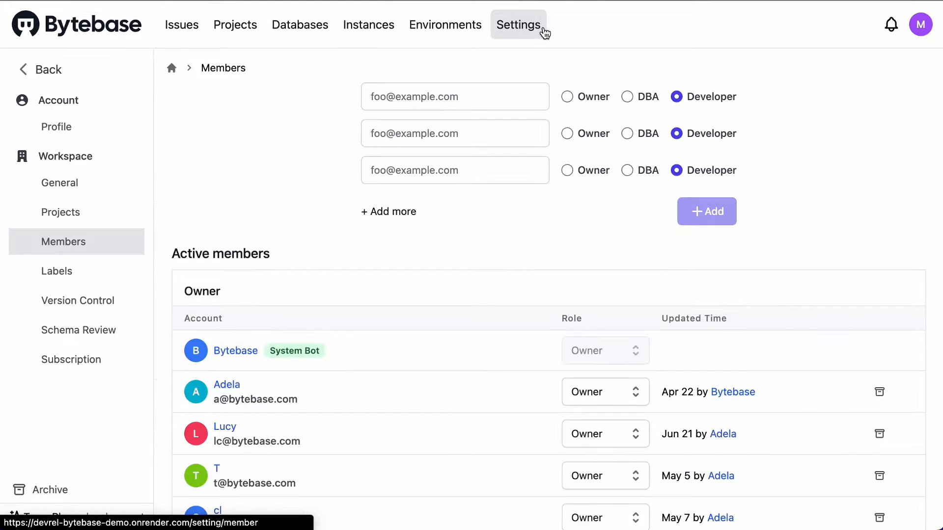
click(91, 312)
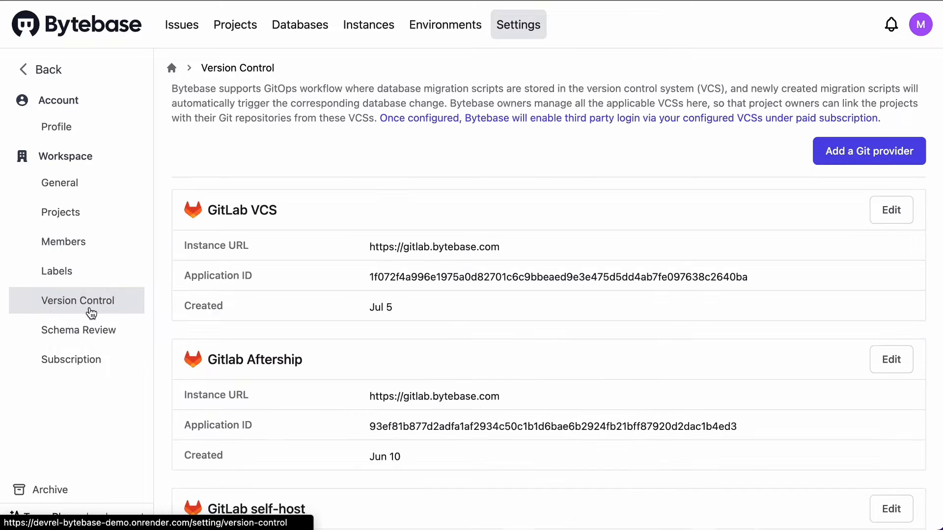
click(897, 162)
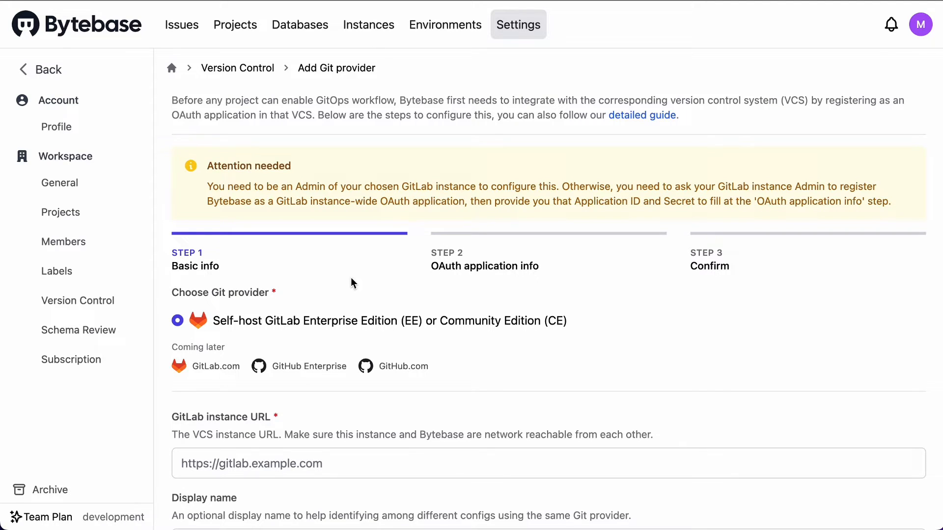
scroll(325, 377, down, 3)
click(326, 382)
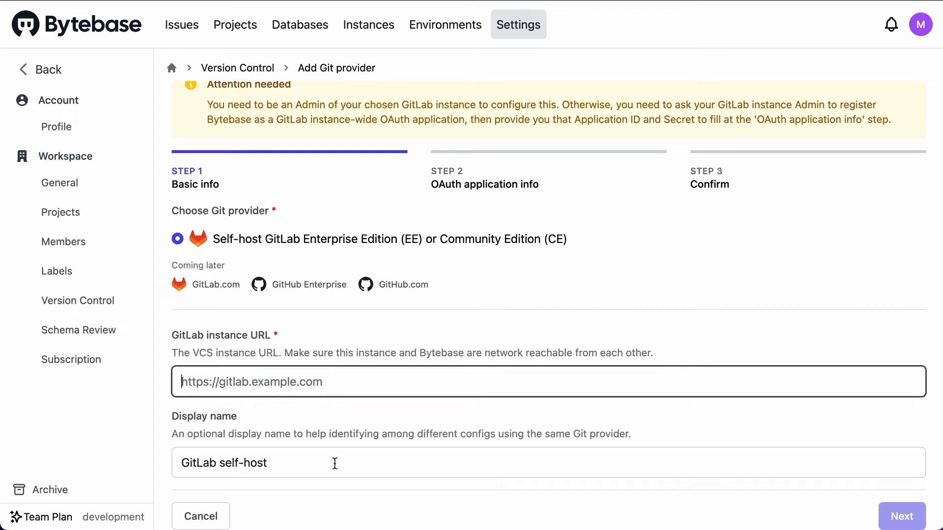
text(https://gitlab.bytebase.com/)
click(324, 467)
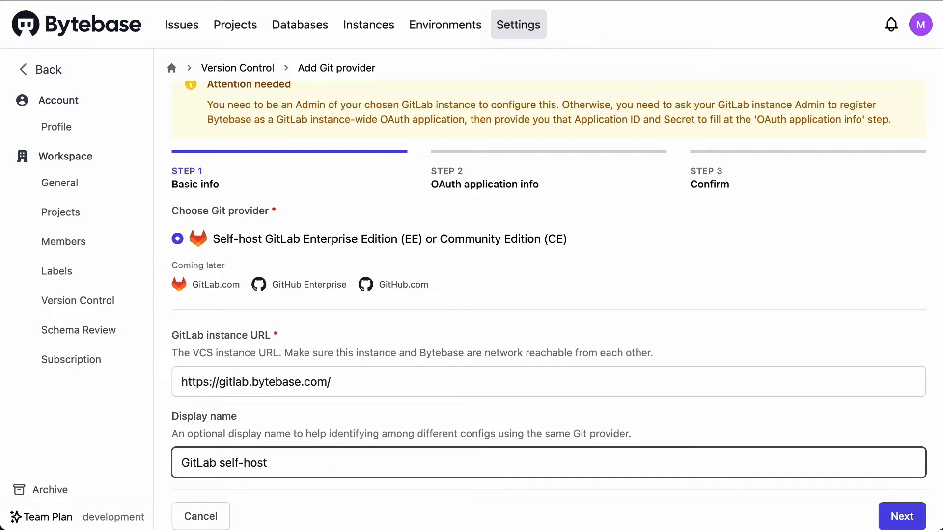
text(VCS demo)
scroll(333, 472, up, 2)
scroll(452, 234, down, 3)
click(885, 514)
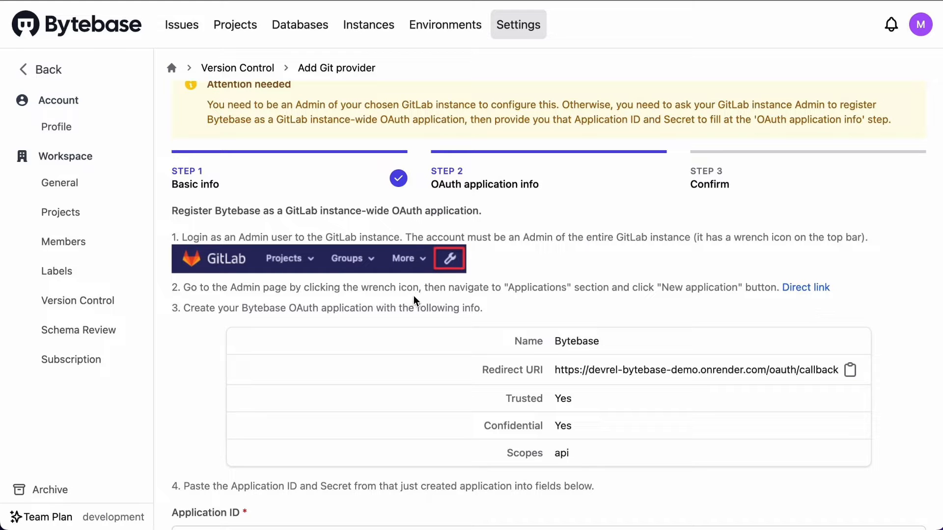
Open GitLab's new application form, name the application Bytebase and fill in the redirect URI copied from Bytebase
click(805, 288)
click(349, 119)
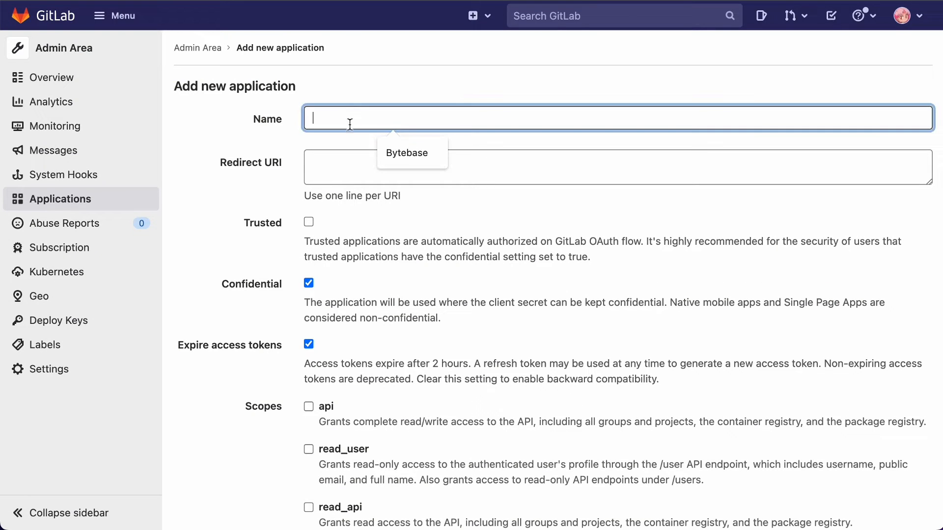
click(418, 156)
click(375, 176)
click(193, 1)
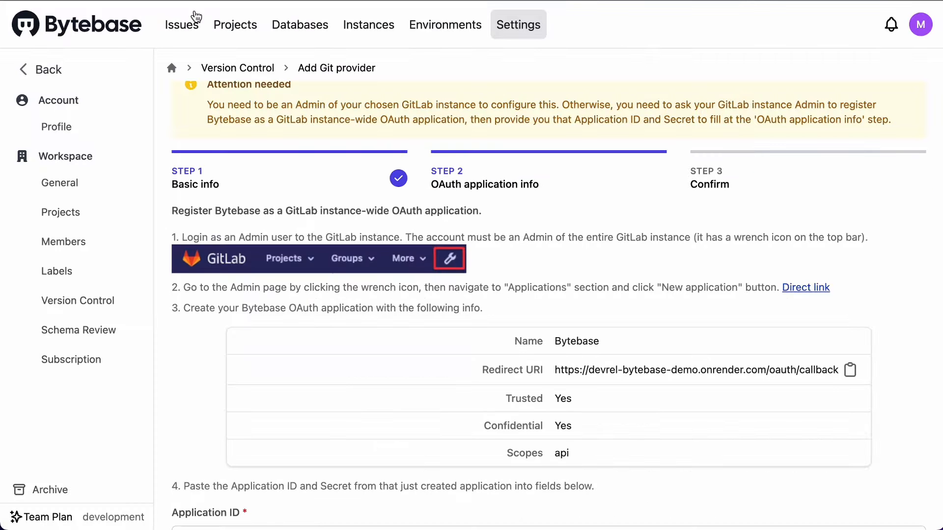
click(849, 371)
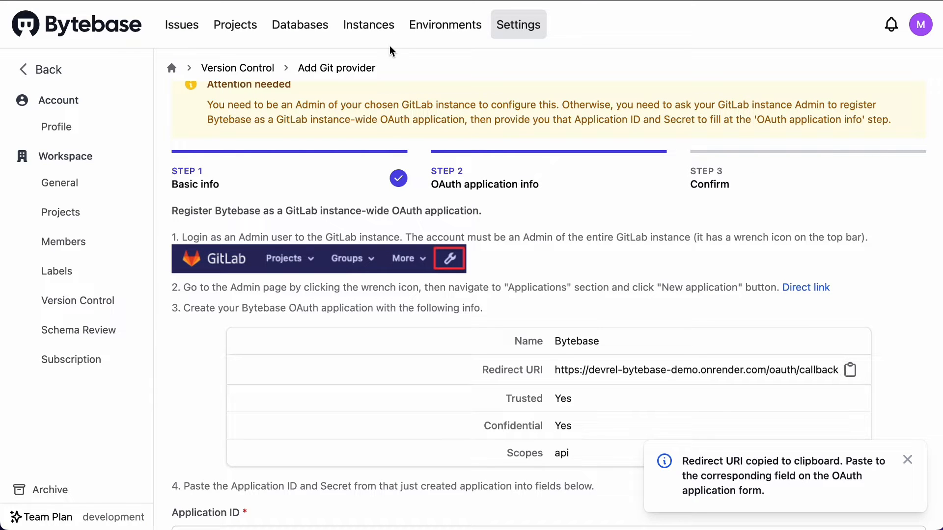
click(390, 1)
key(super+v)
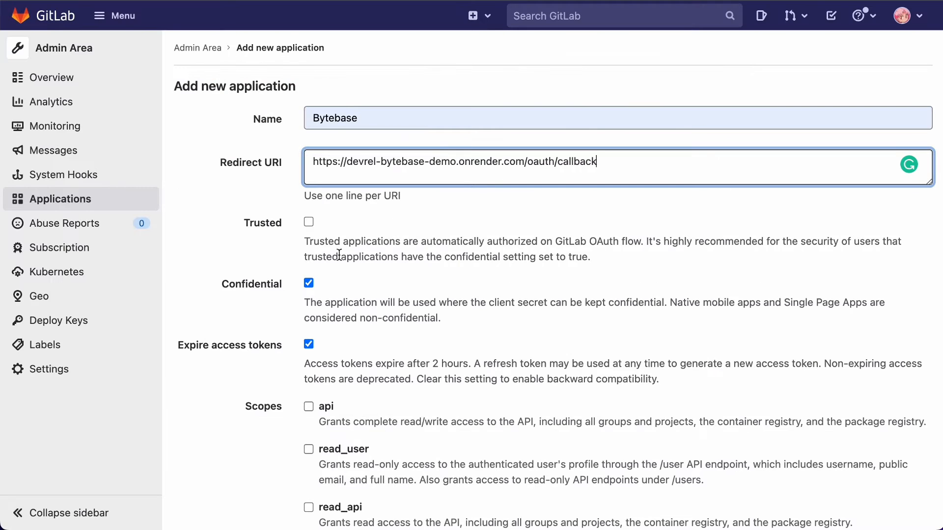
Mark the GitLab application as trusted with the api scope, and submit it
click(309, 222)
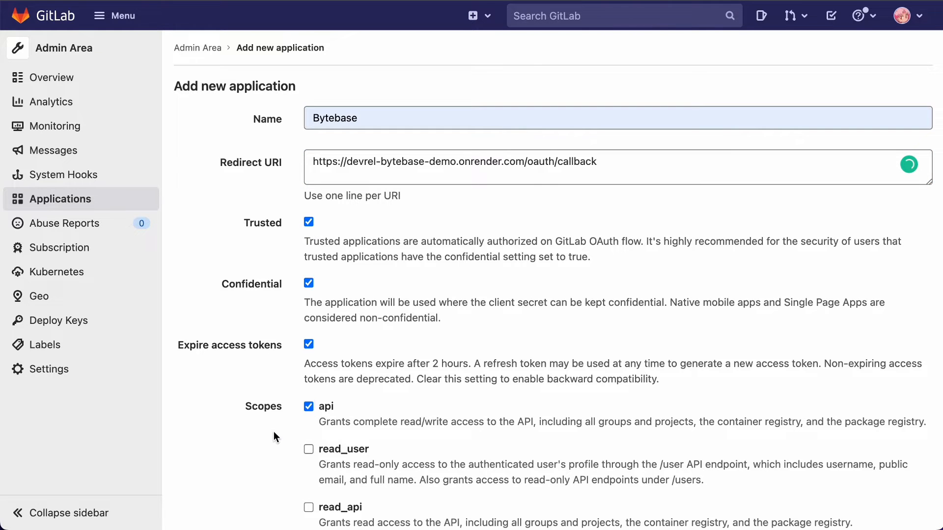
scroll(273, 432, down, 8)
click(221, 444)
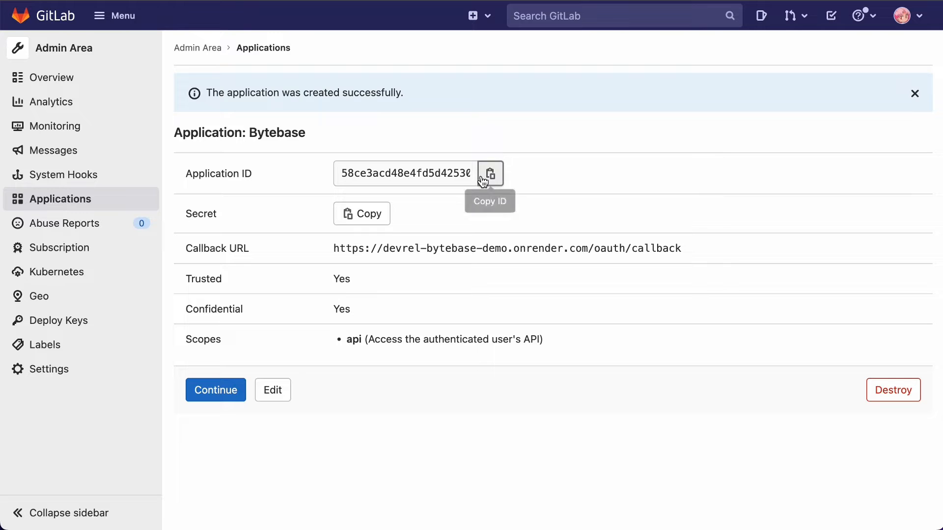
Copy the new application's ID from GitLab into the Application ID field in Bytebase
click(489, 175)
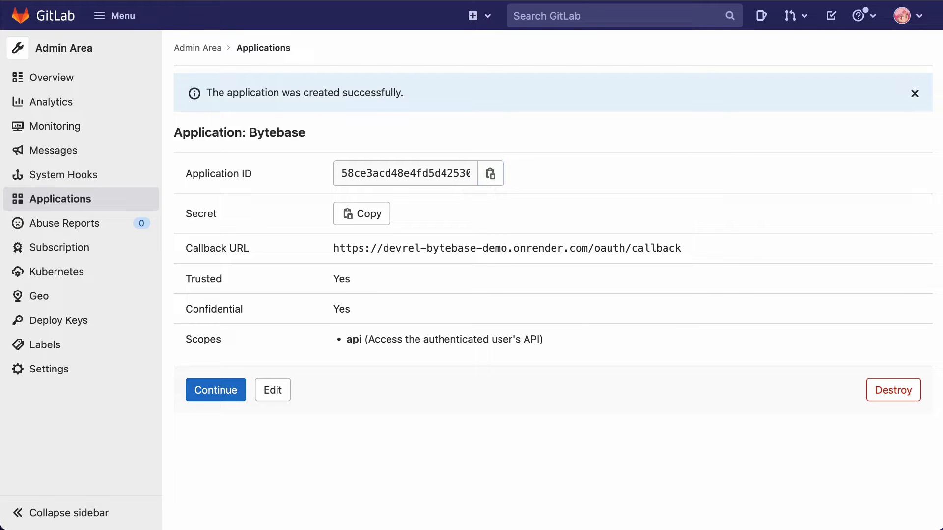
key(ctrl+shift+Tab)
scroll(476, 337, down, 3)
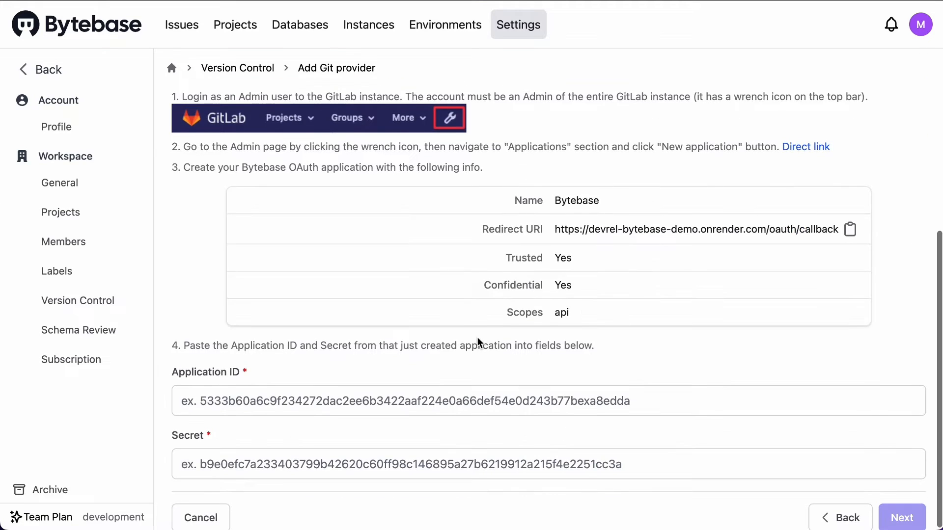
click(409, 402)
key(ctrl+v)
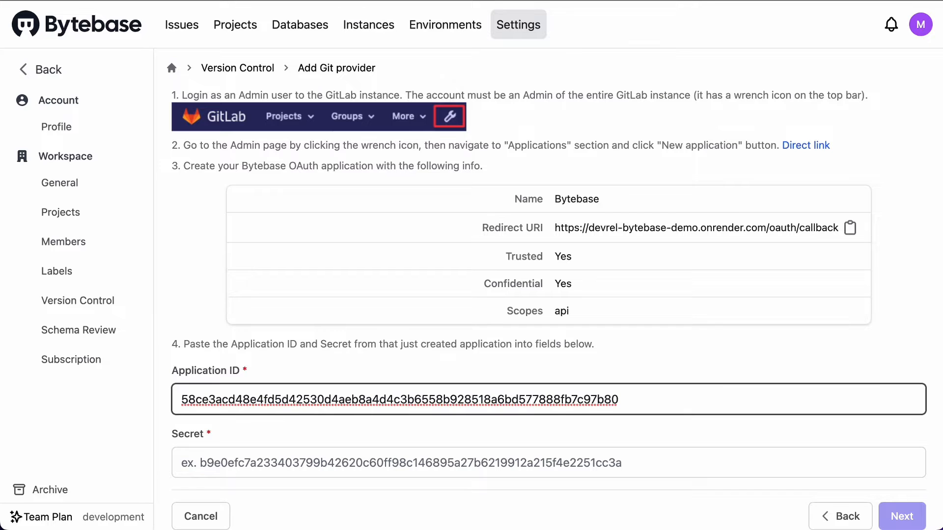
Copy the application's secret from GitLab into the Secret field in Bytebase and proceed to the confirmation
key(ctrl+Tab)
click(378, 214)
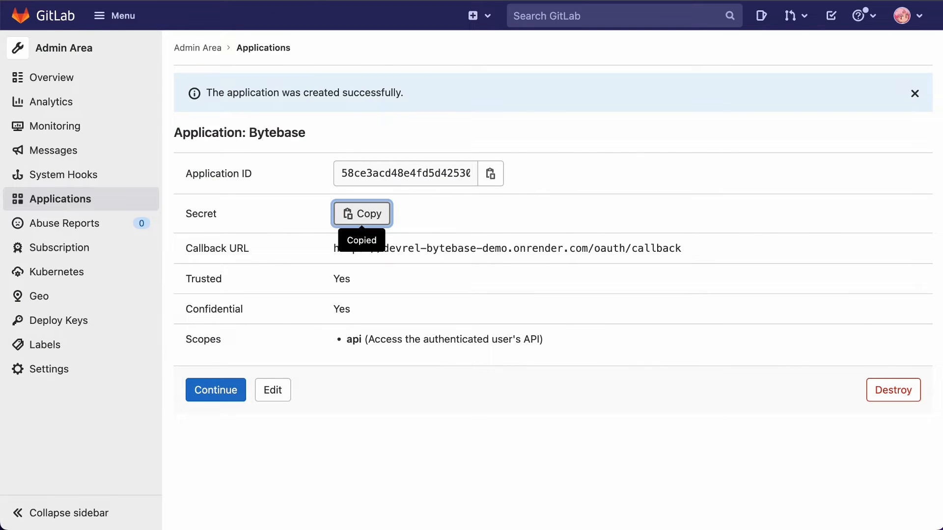
key(ctrl+Tab)
click(656, 469)
key(ctrl+v)
click(902, 516)
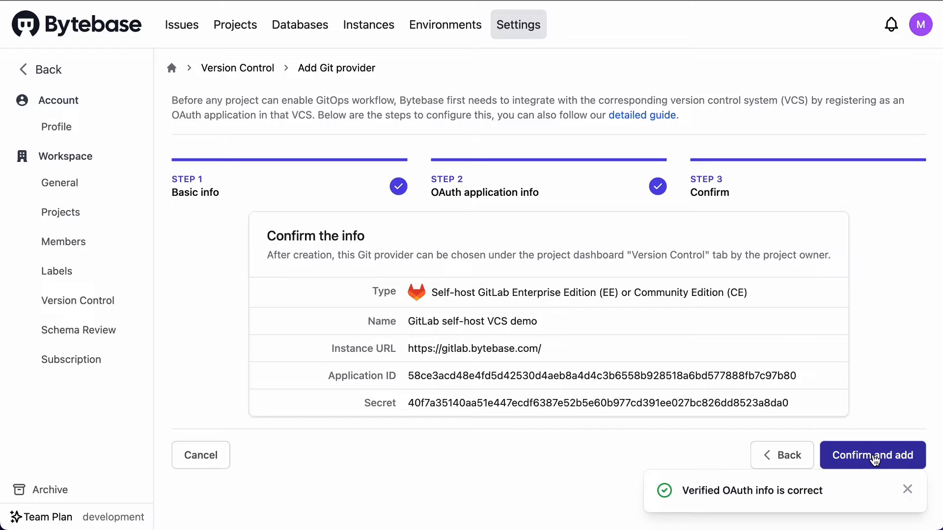
Confirm and add the Git provider, and locate the "GitLab self-host VCS demo" entry in the provider list
click(873, 457)
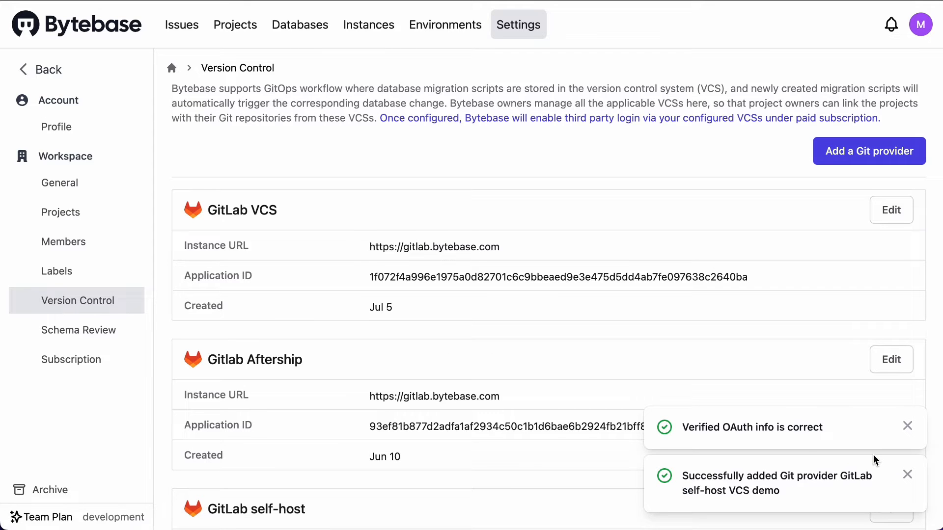
scroll(448, 424, down, 5)
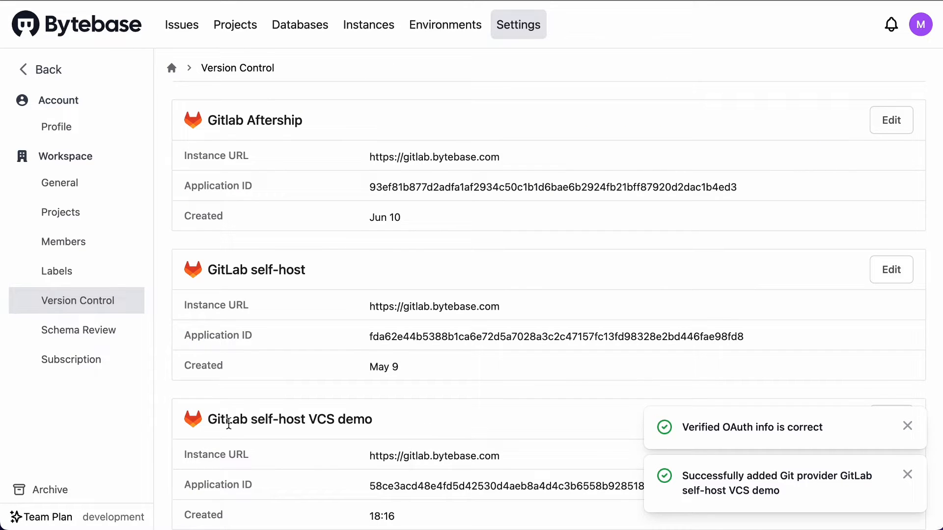
drag(208, 420, 490, 418)
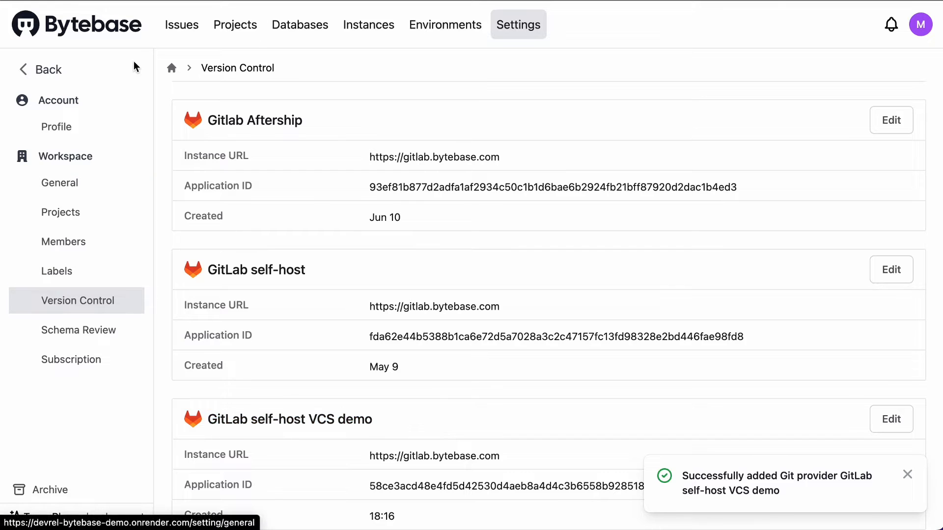
Open the version control settings of the "vcs demo" project
click(239, 26)
click(240, 27)
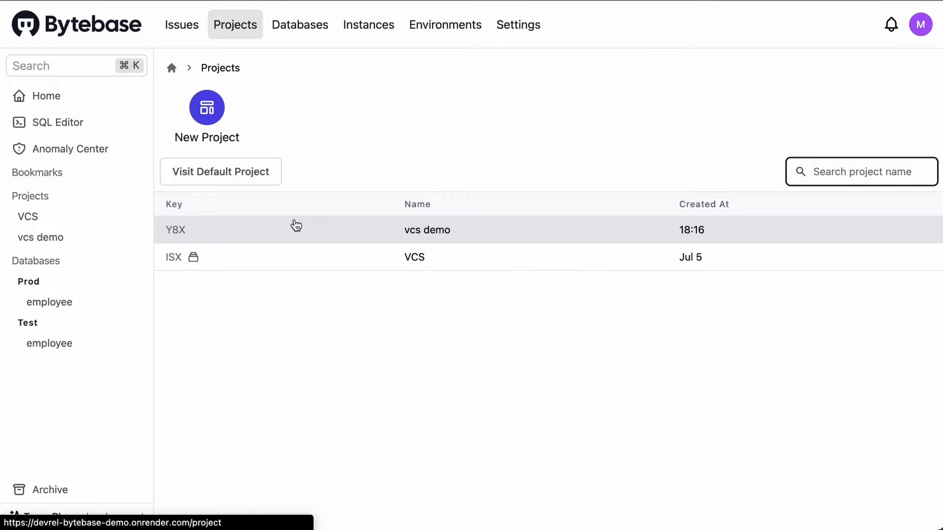
click(296, 226)
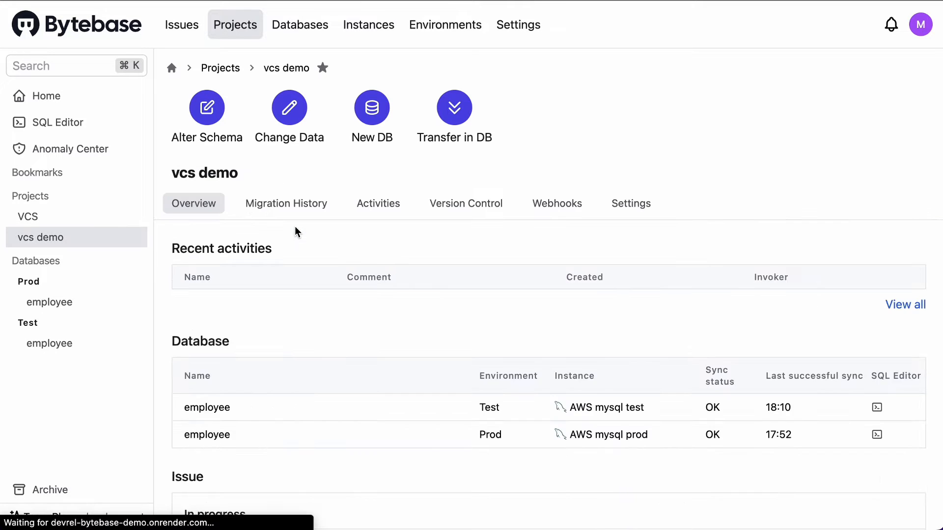
click(469, 210)
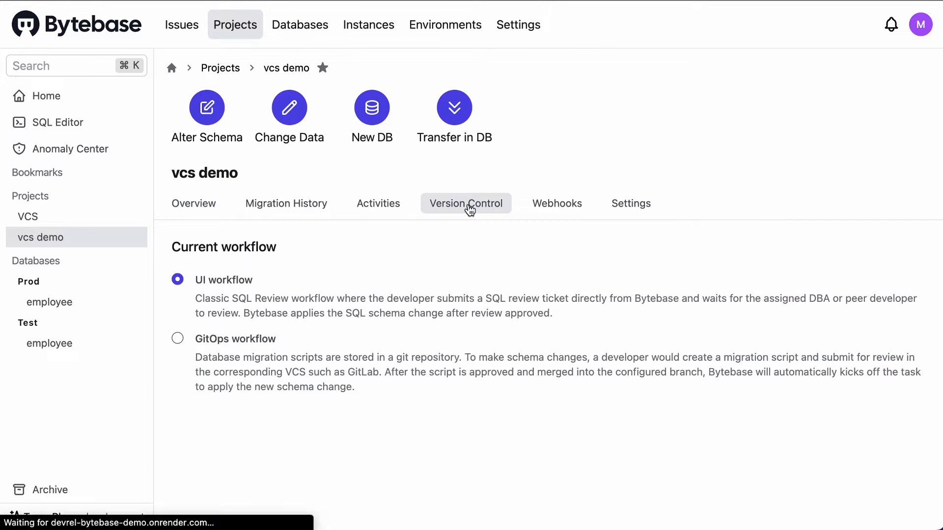
Choose the GitOps workflow for the project, with GitLab self-host VCS demo as Git provider and the vcs repository
click(178, 340)
click(794, 428)
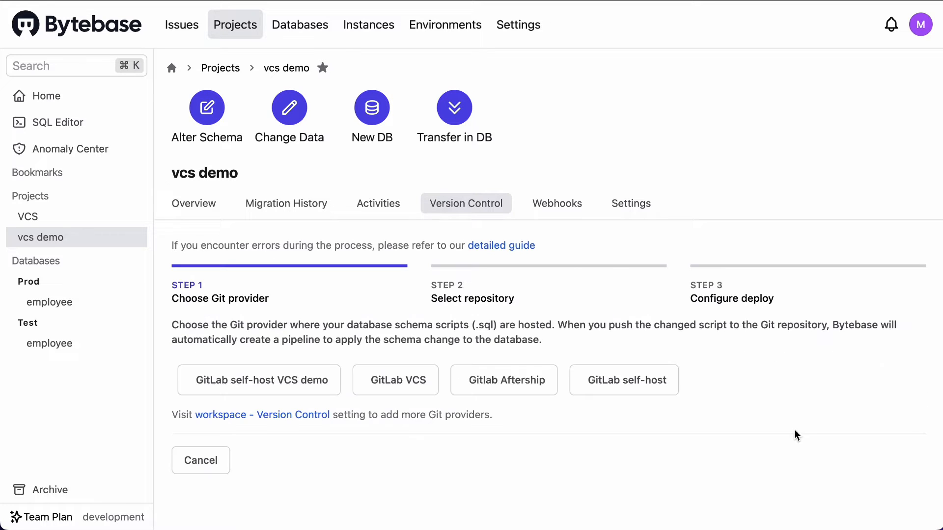
click(271, 382)
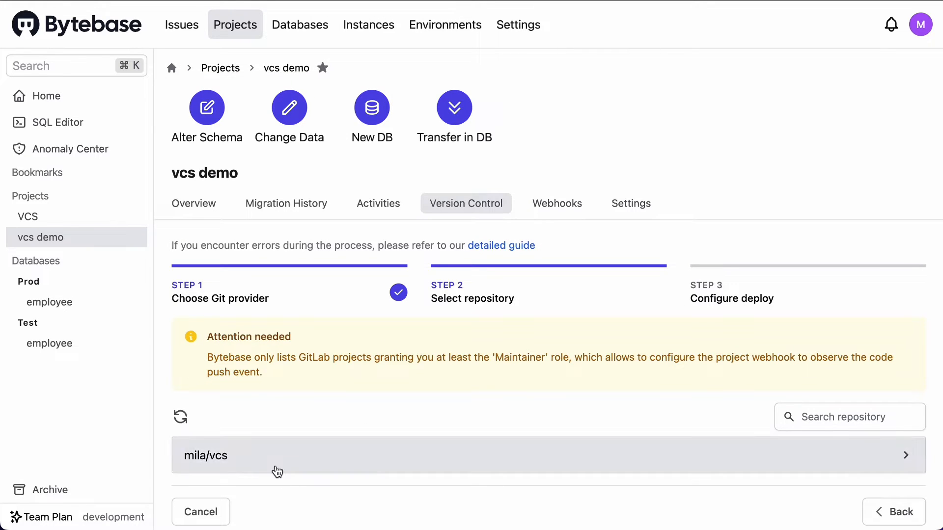
click(277, 471)
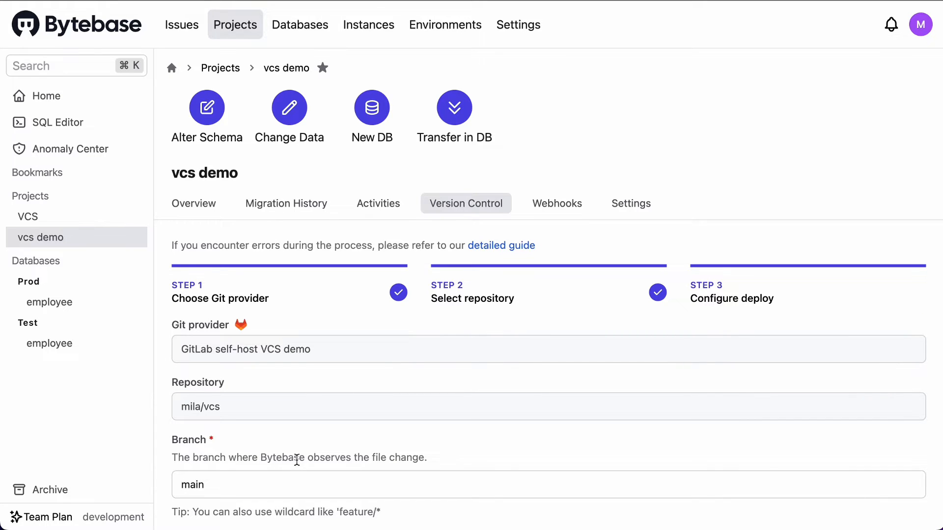
Review the deploy configuration, keep branch main, base directory bytebase and the default path templates, and finish the GitOps setup
scroll(297, 461, down, 5)
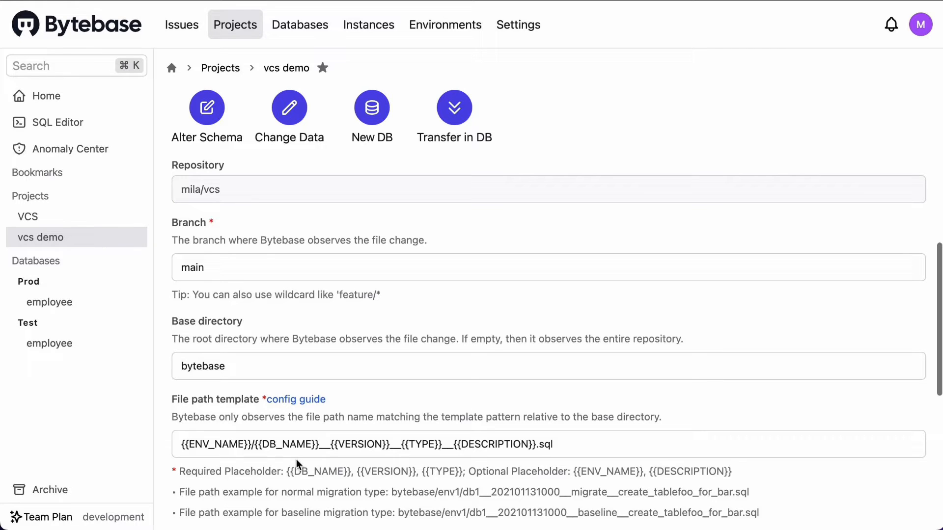
scroll(296, 459, down, 4)
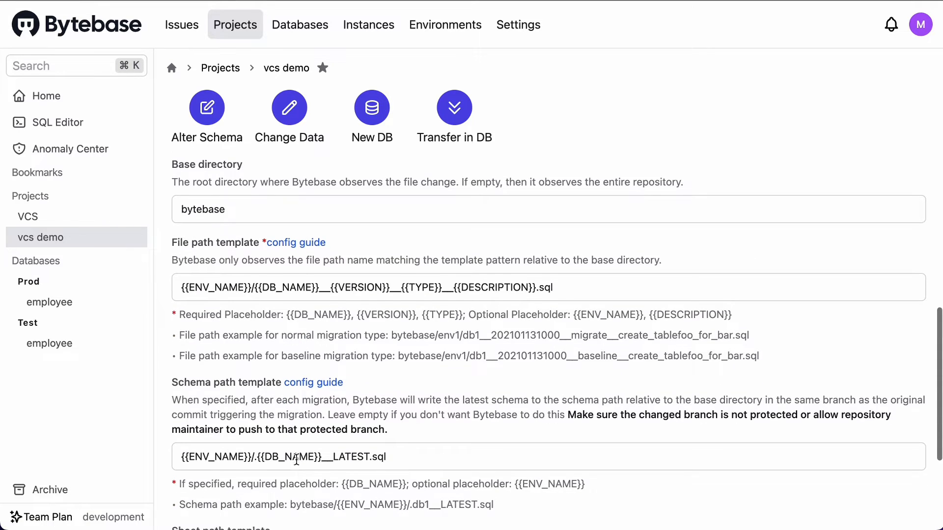
scroll(296, 460, down, 2)
scroll(296, 459, down, 1)
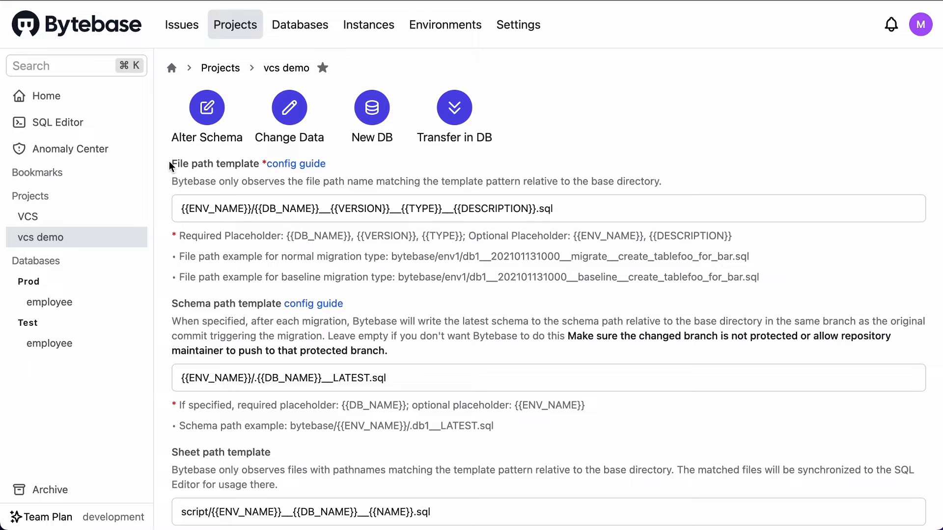
drag(171, 163, 252, 164)
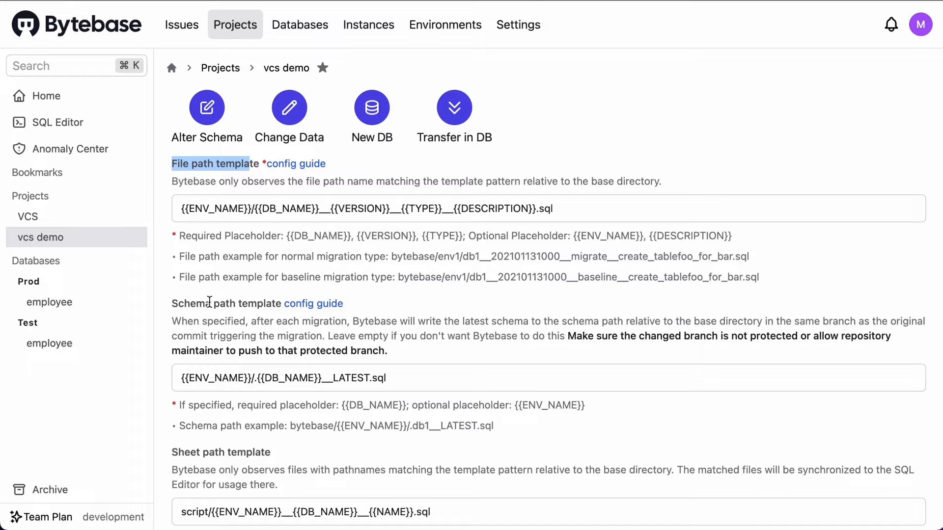
drag(178, 304, 283, 304)
click(283, 303)
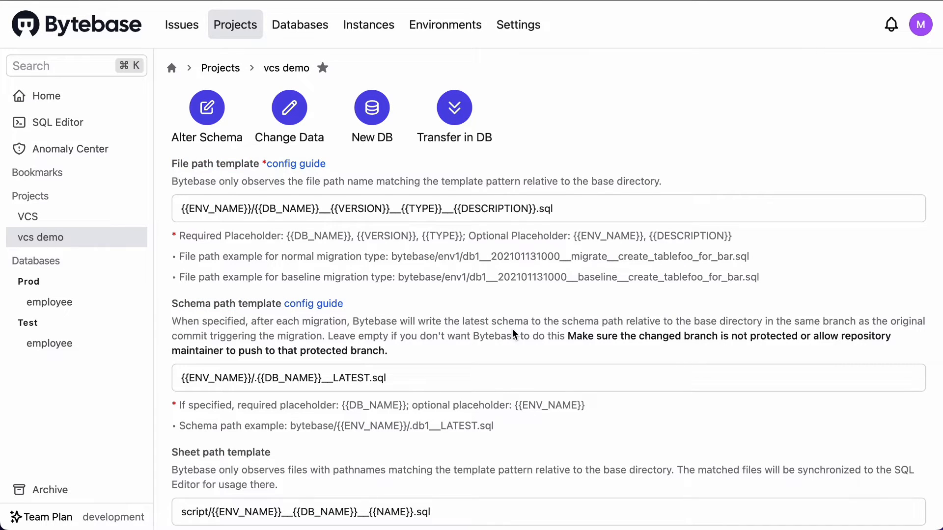
scroll(512, 329, down, 3)
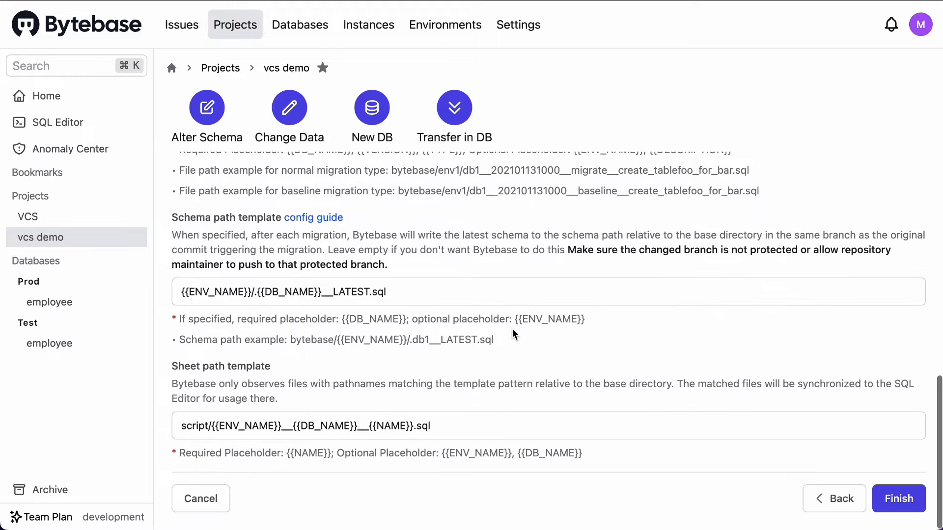
click(887, 509)
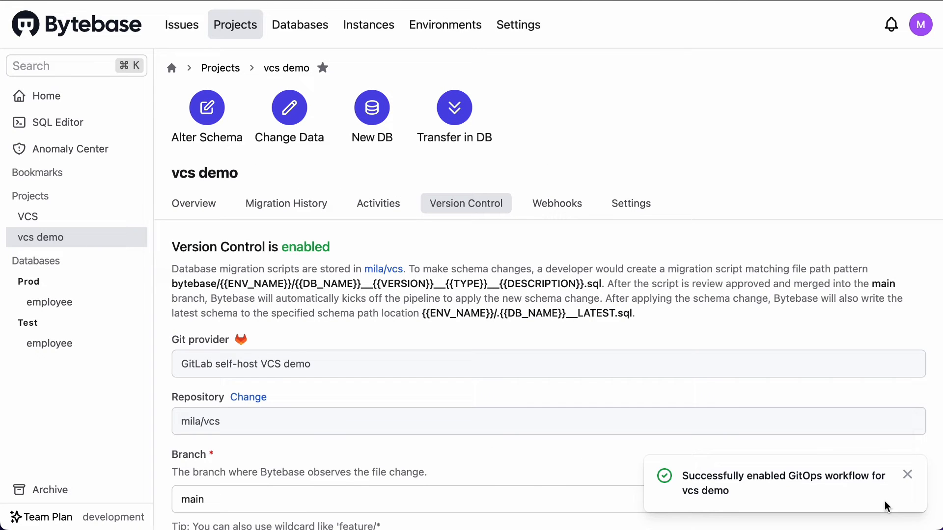
scroll(540, 394, down, 10)
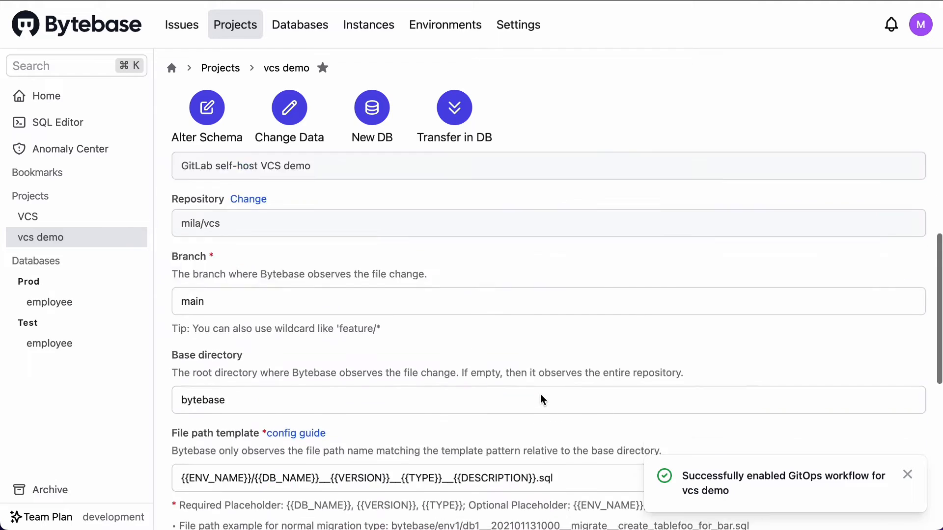
scroll(553, 406, up, 10)
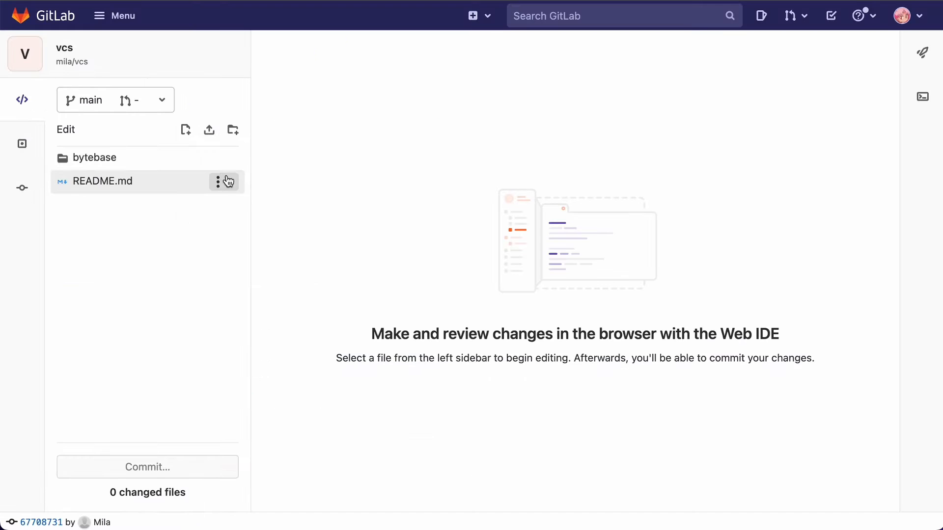
click(227, 158)
click(199, 189)
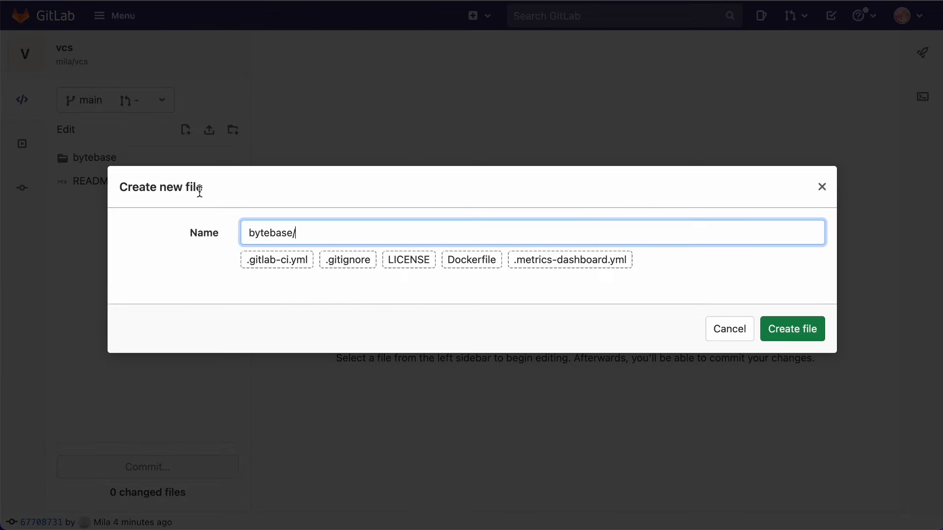
text(Test/employee__2022)
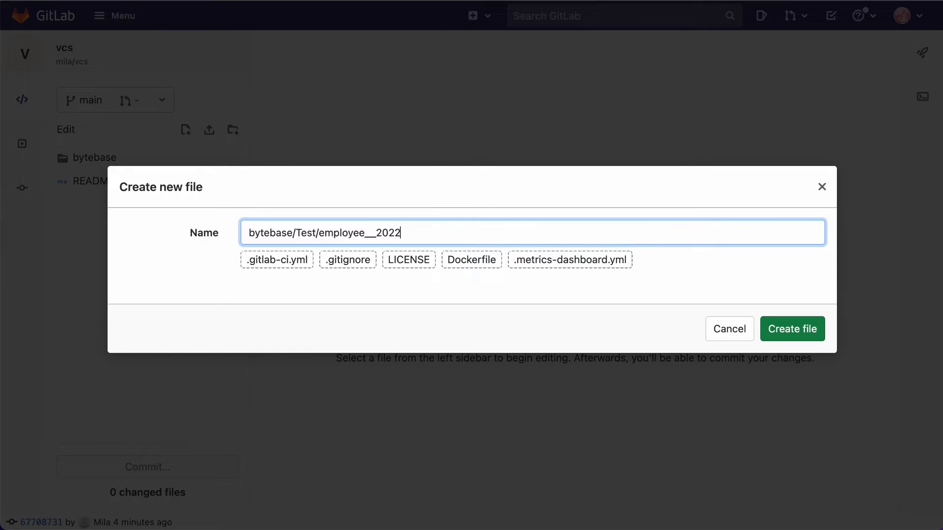
text(07080001__basei)
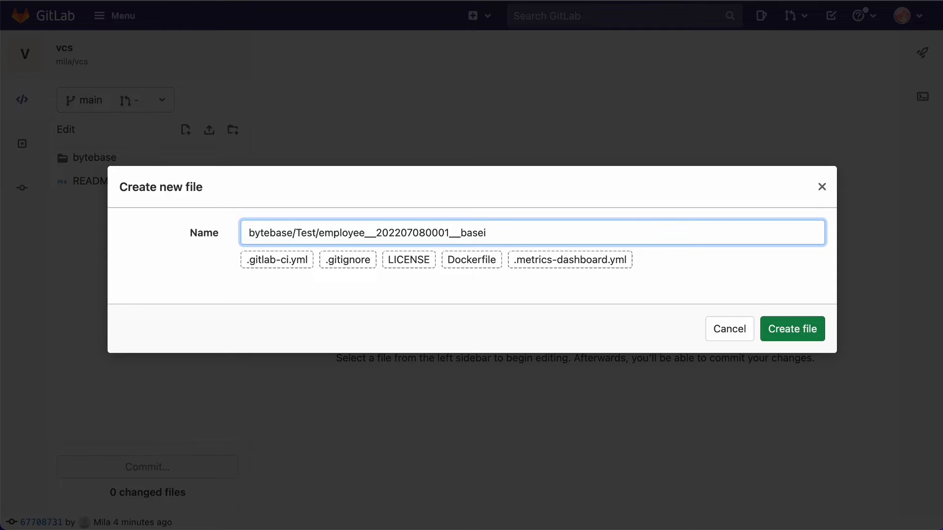
text(nne__add_initial)
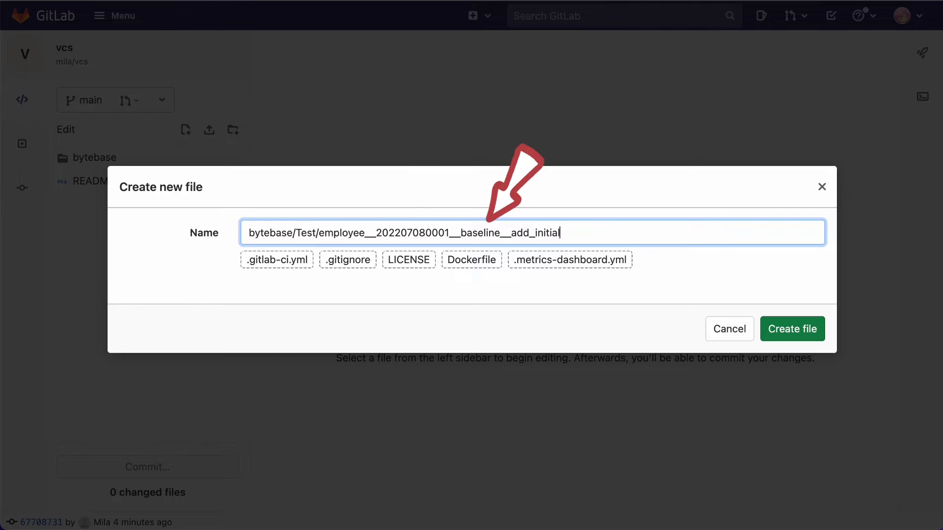
text(_schema.sql)
triple_click(540, 230)
click(781, 329)
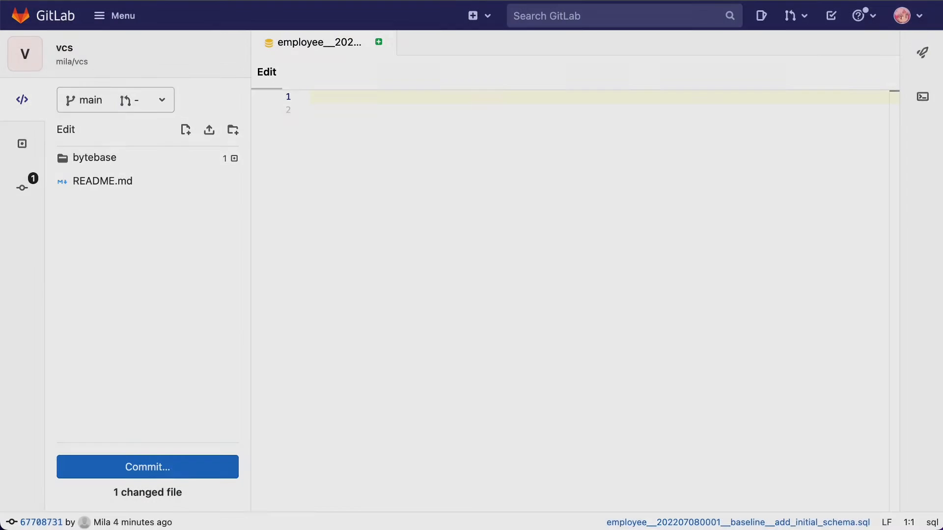
Paste the sample employee database SQL into the new baseline file and commit it to the main branch
key(super+v)
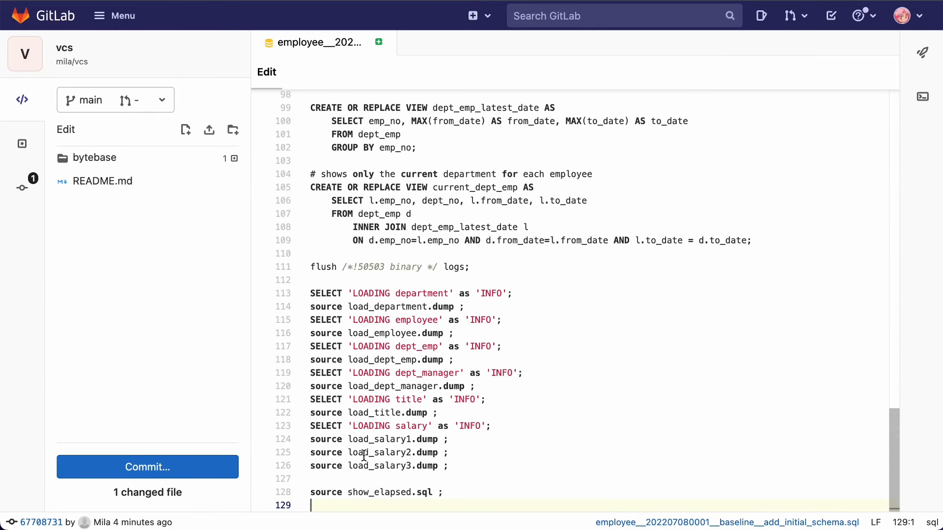
click(150, 467)
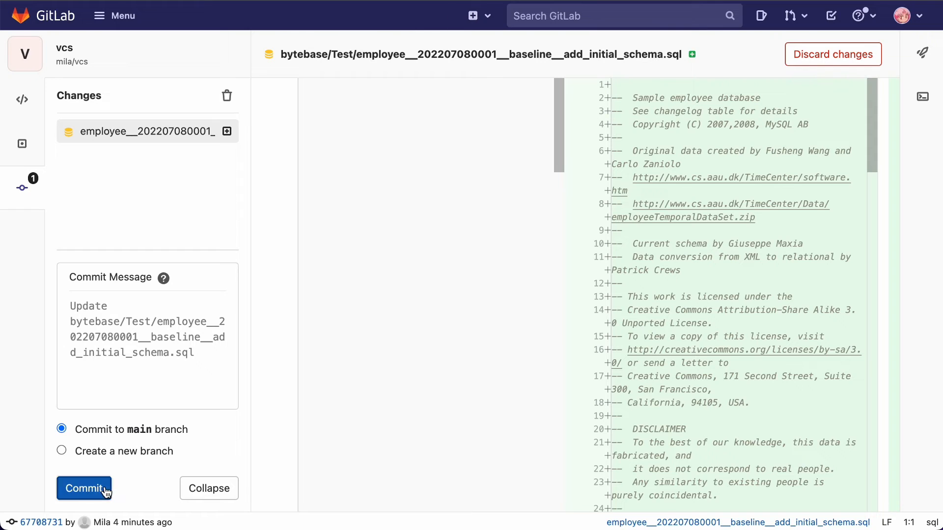
click(110, 487)
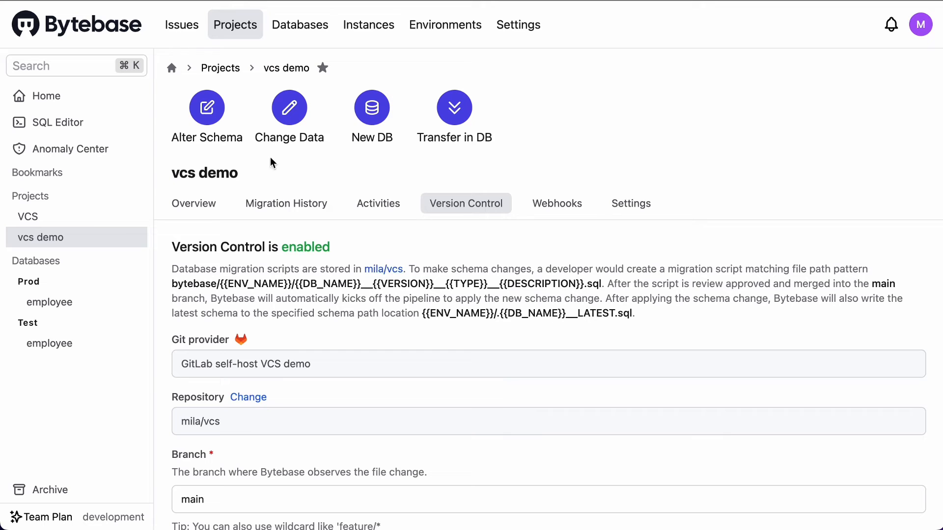
Switch to Bytebase and open the issue created by the baseline push from the vcs demo project's overview
click(209, 205)
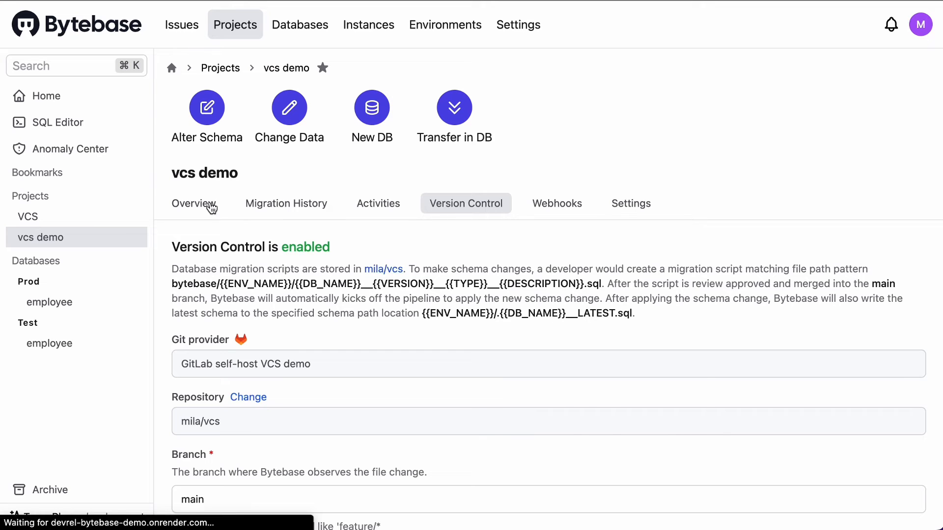
drag(186, 305, 479, 319)
click(732, 286)
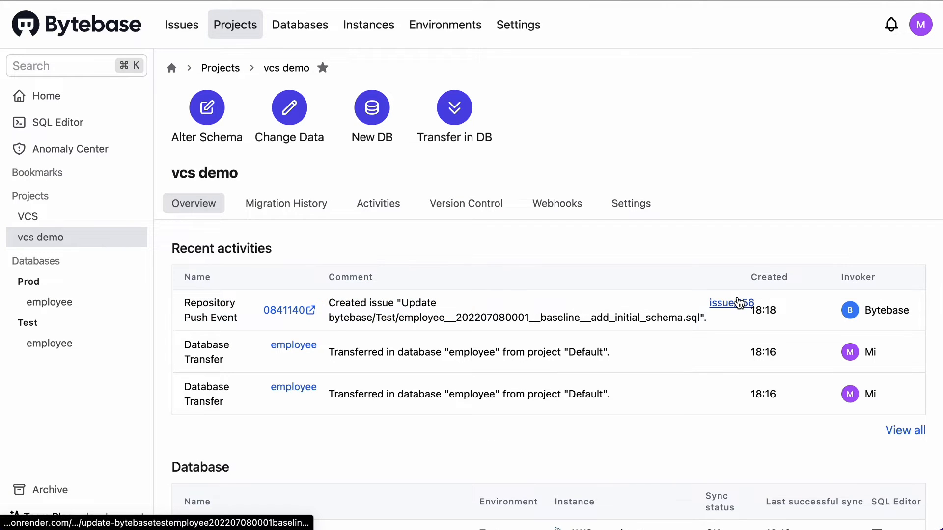
click(740, 303)
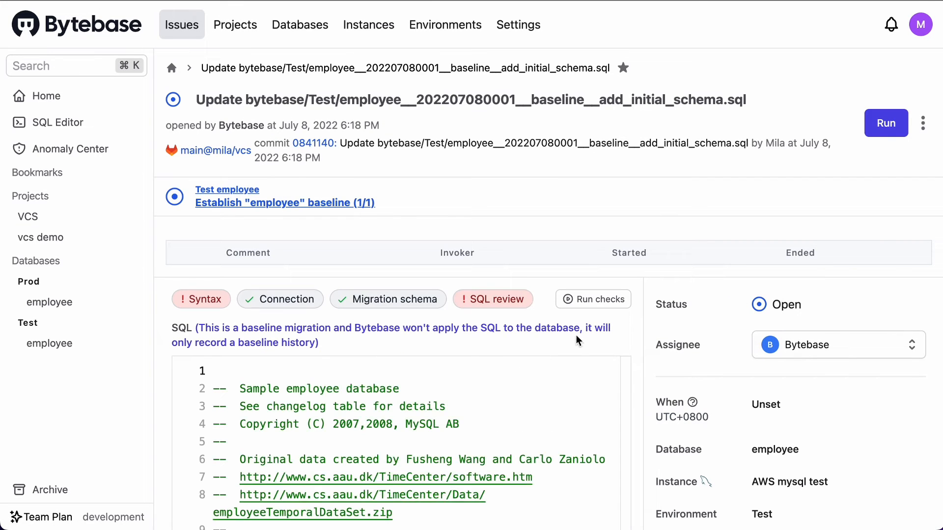
Review the baseline issue's SQL and details, and go back to the vcs demo project
scroll(576, 335, down, 20)
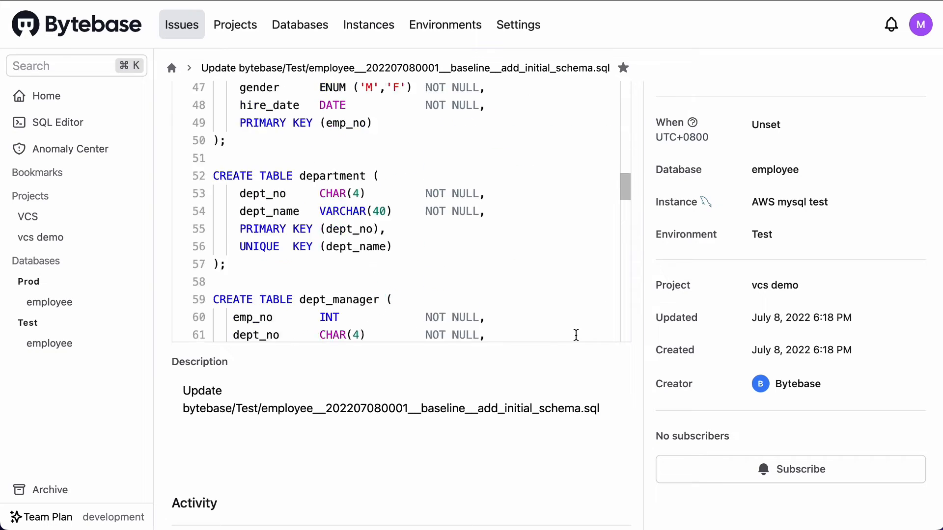
scroll(576, 335, down, 10)
scroll(723, 307, up, 6)
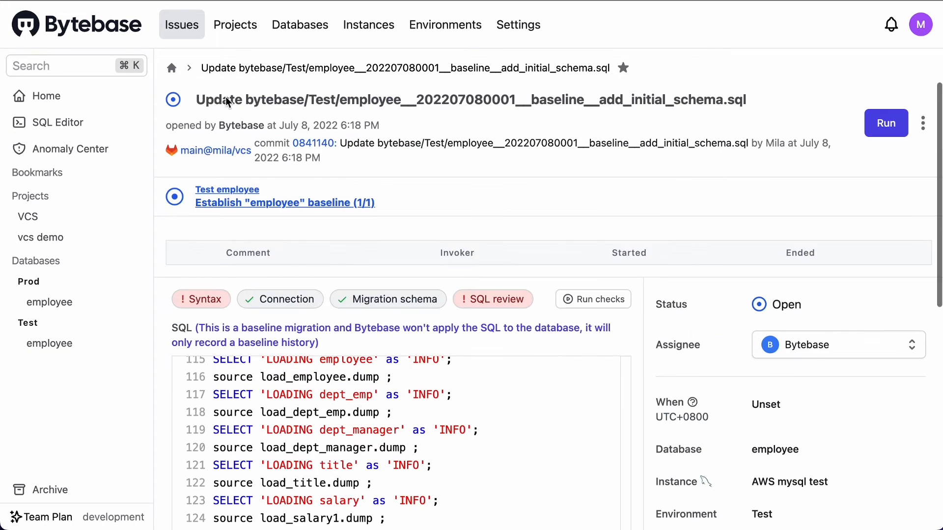
click(235, 25)
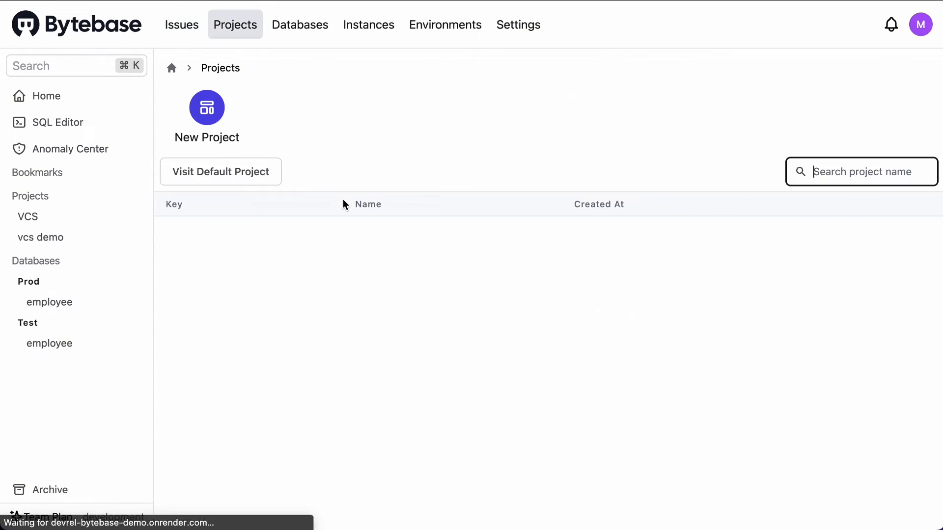
click(319, 231)
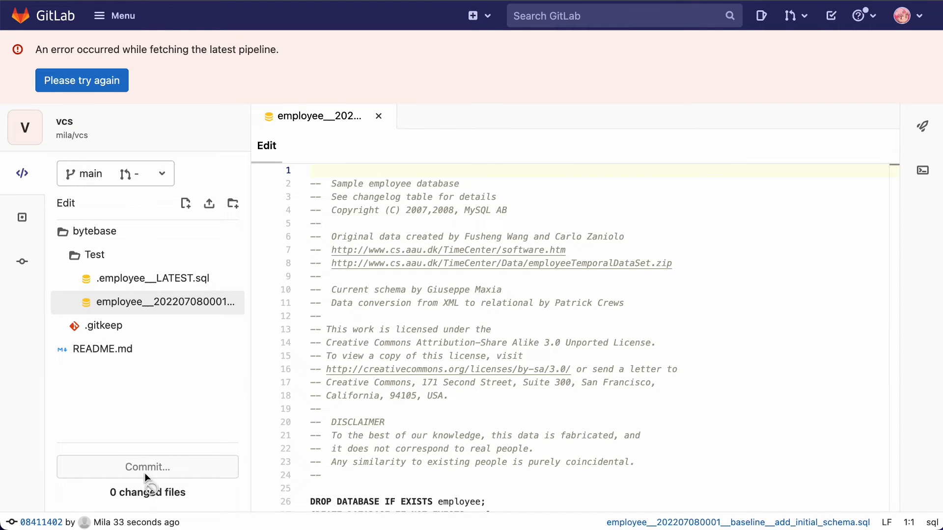
click(232, 265)
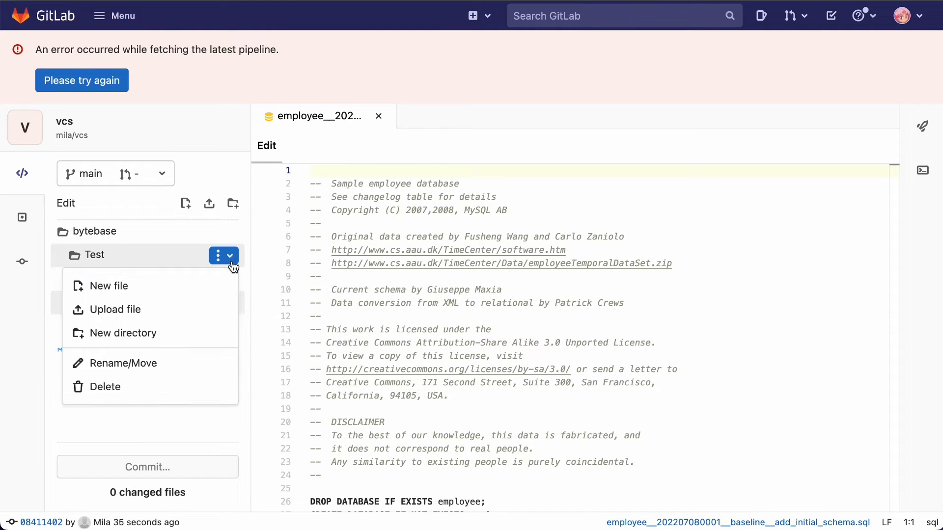
click(146, 288)
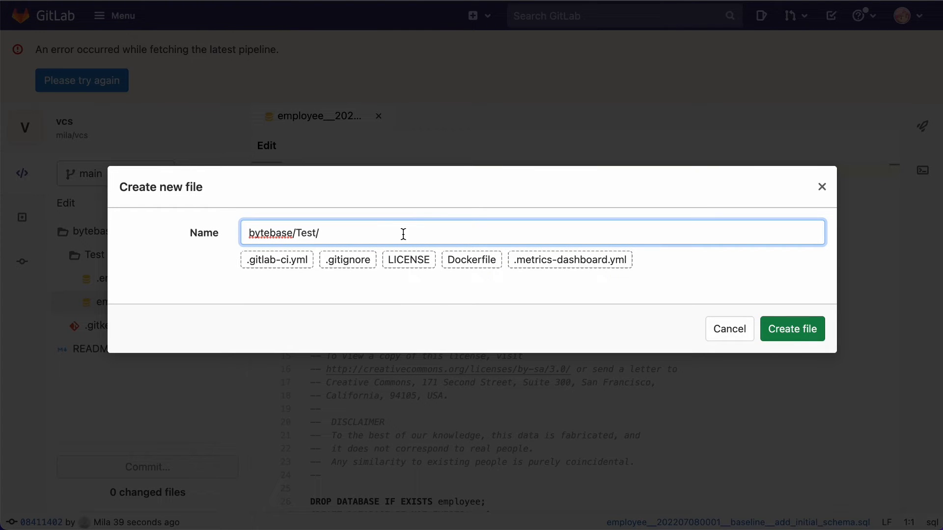
text(employee__202207080002)
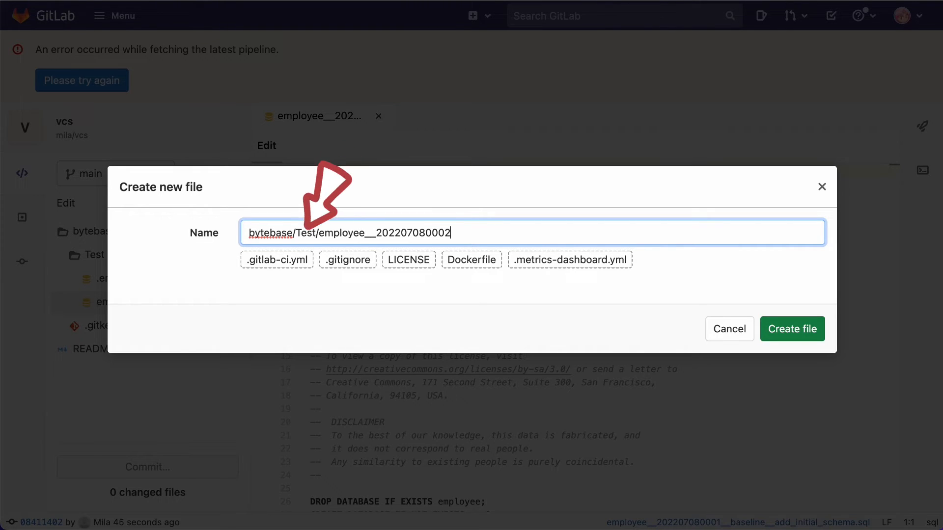
text(__migrate)
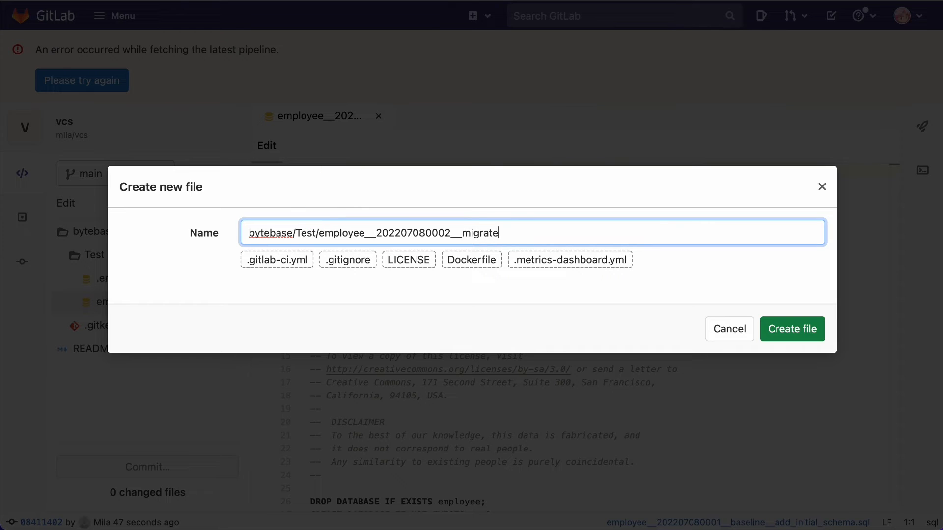
text(__)
text(create)
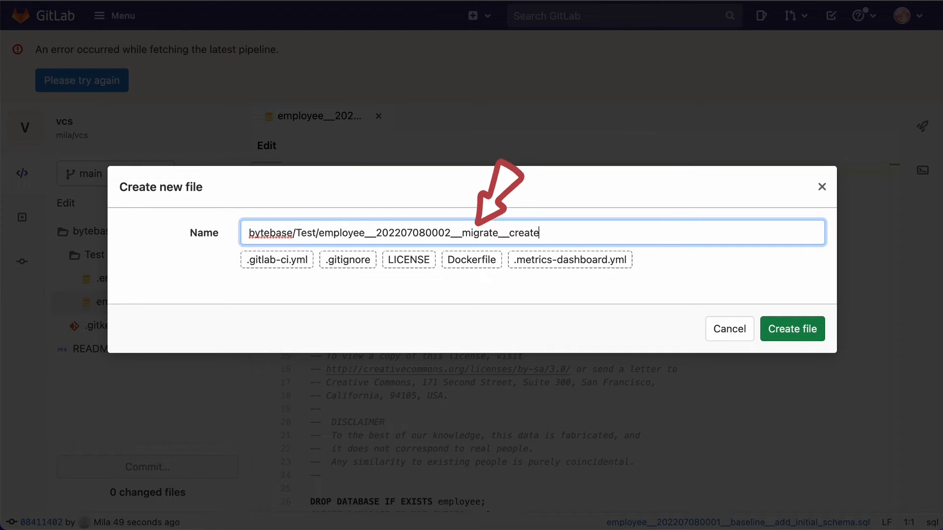
text(_table.sql)
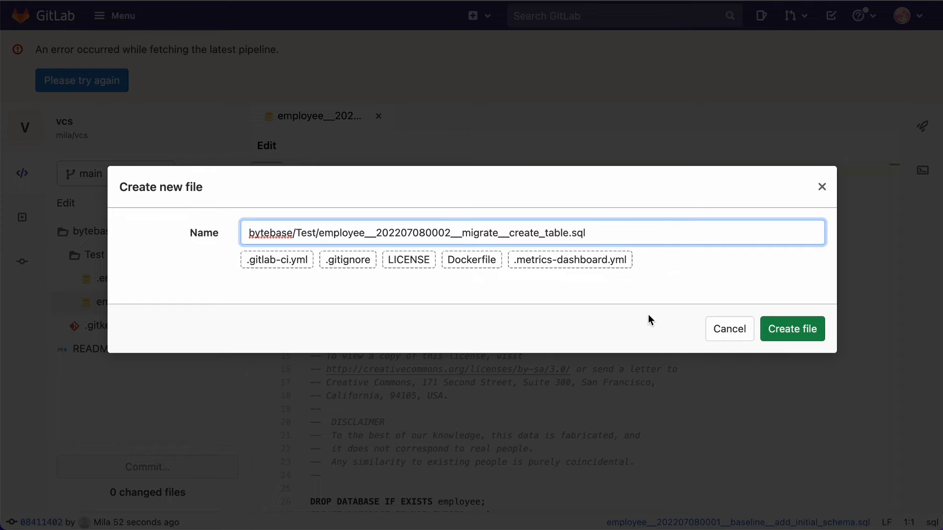
click(781, 329)
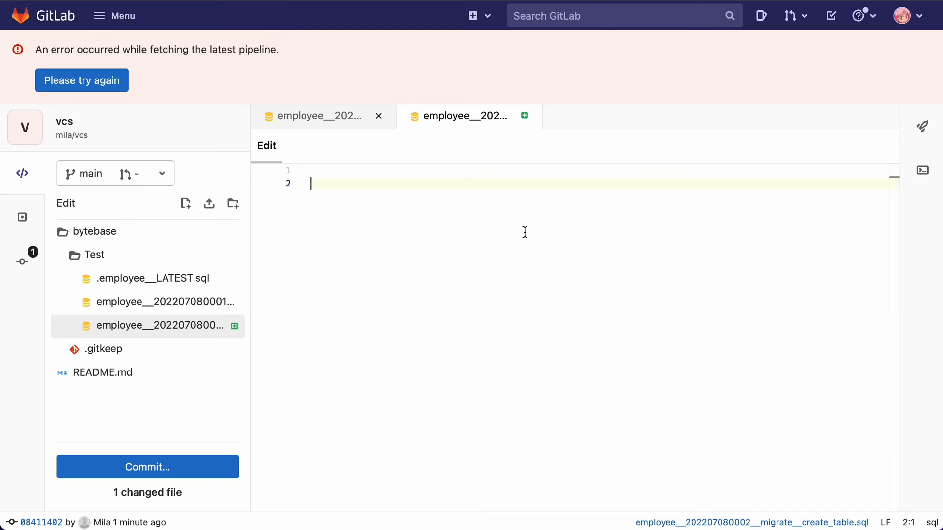
Paste the CREATE TABLE persons statement into the new migration file and commit it to the main branch
text(CREATE TABLE persons (     id int PRIMARY KEY,     lastName varchar(255),     firstName varchar(255),     address varchar(255),     city varchar(255) );)
click(164, 468)
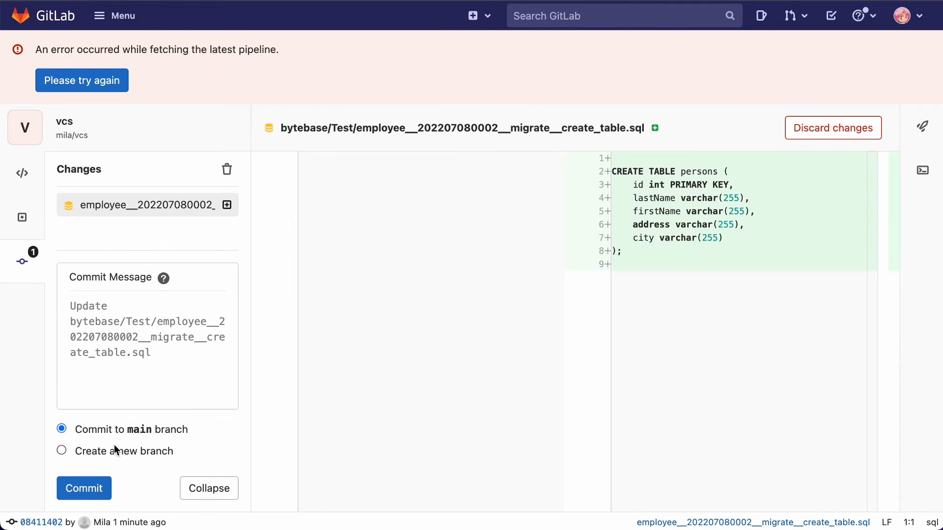
click(90, 488)
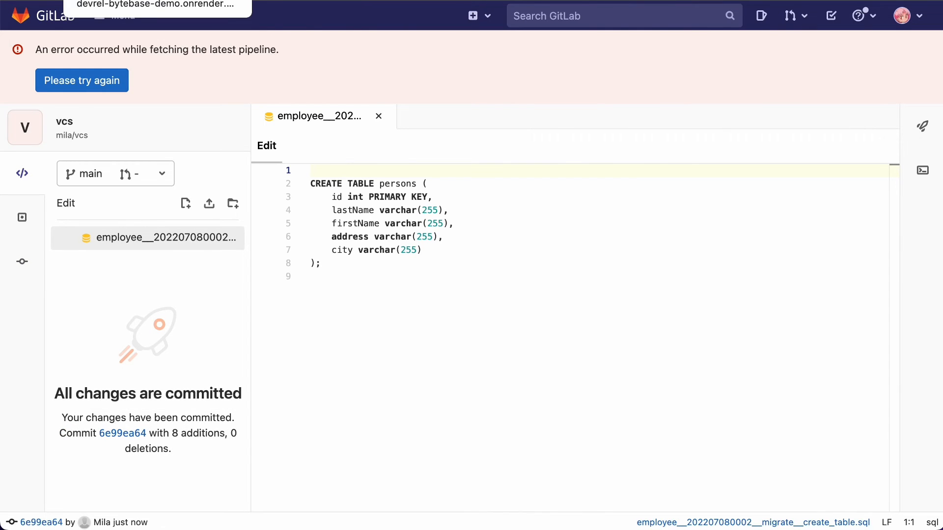
Switch to Bytebase and open the issue created for the create_table migration from the vcs demo project's recent activities
click(142, 0)
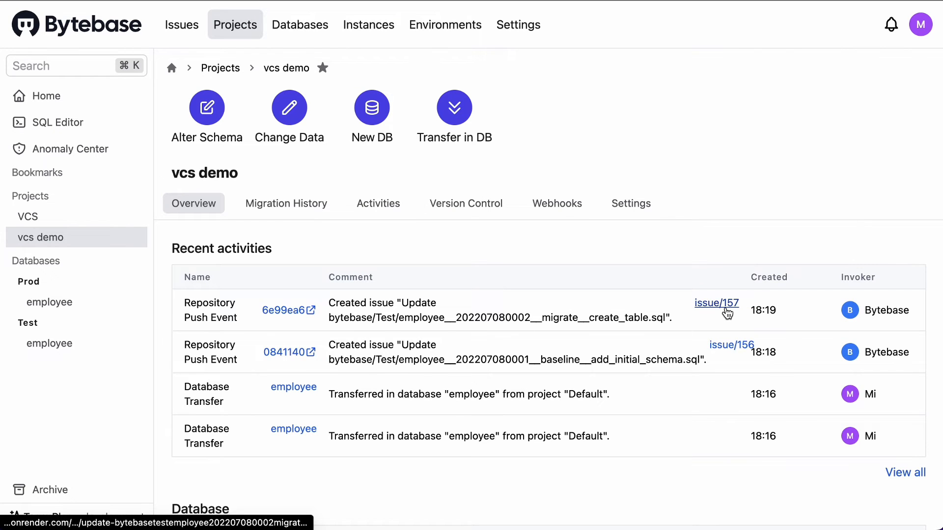
click(727, 311)
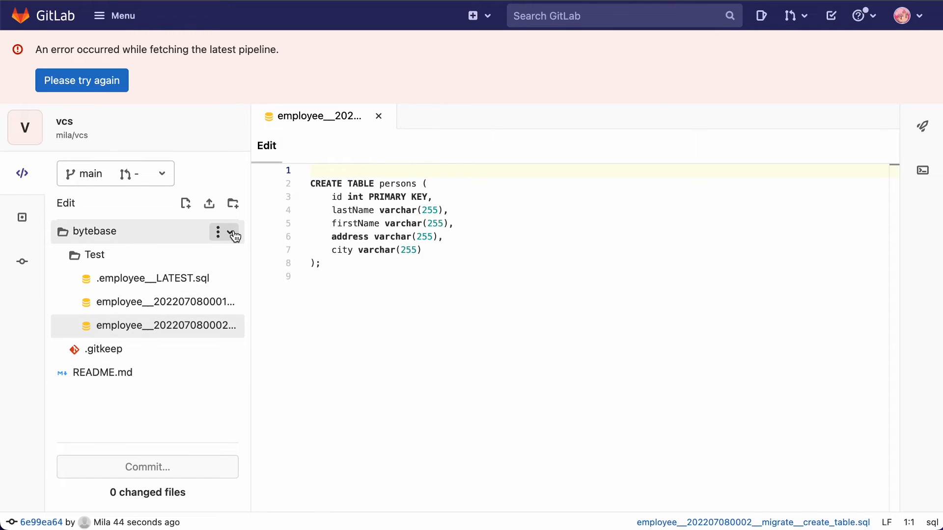
click(231, 232)
click(214, 259)
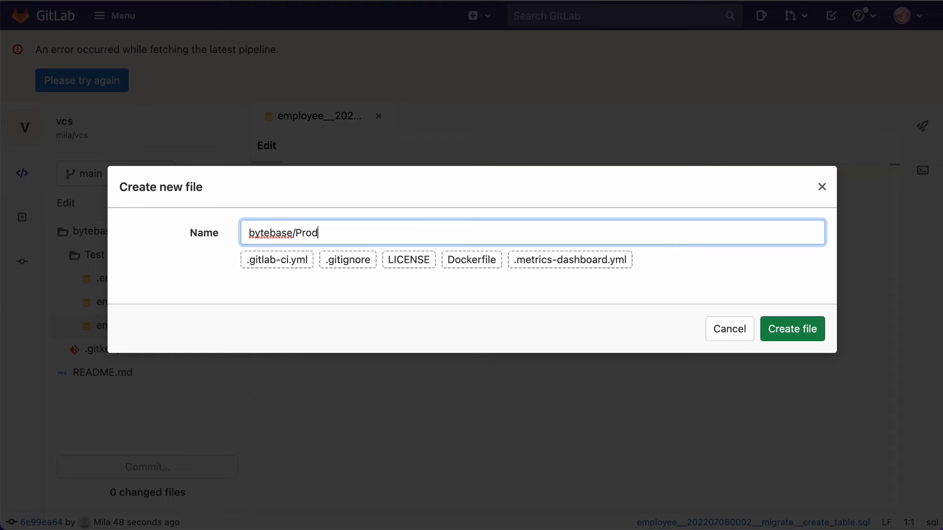
text(Prod/emp)
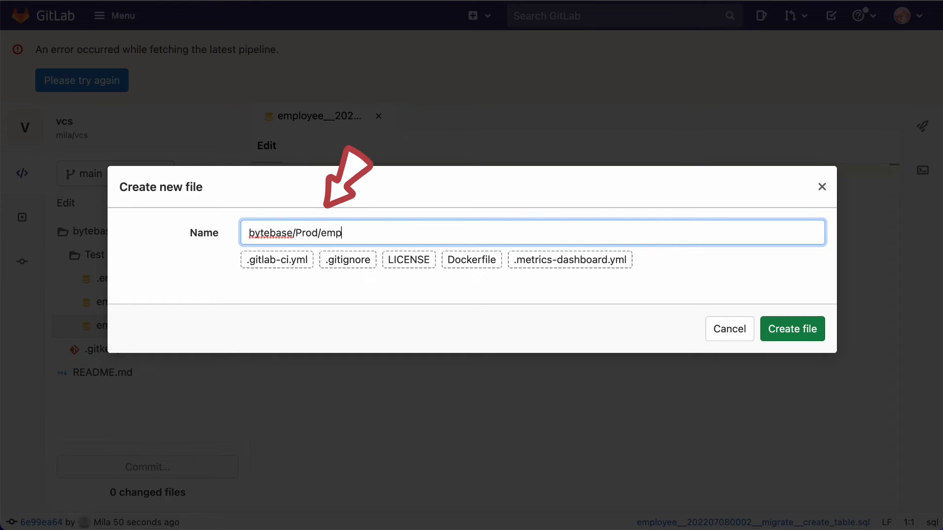
text(loyee__)
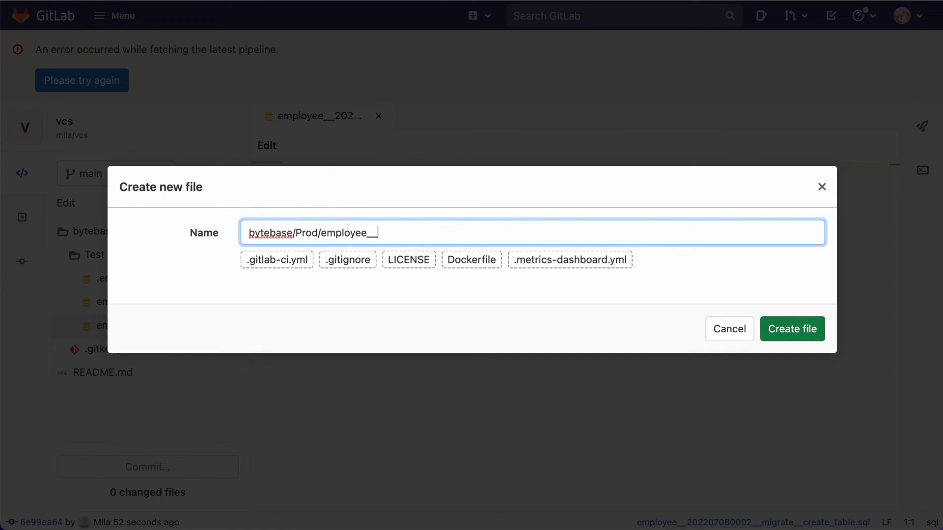
text(202207080001_)
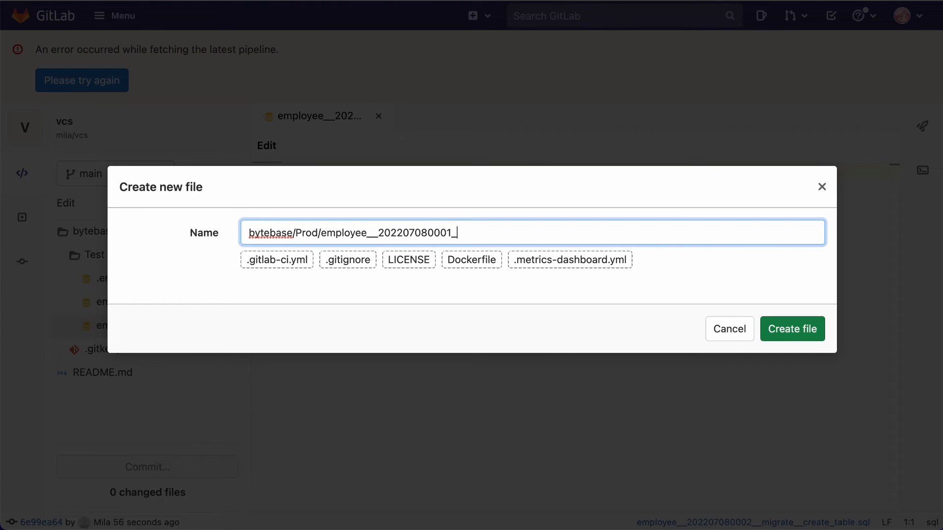
text(_baseline_)
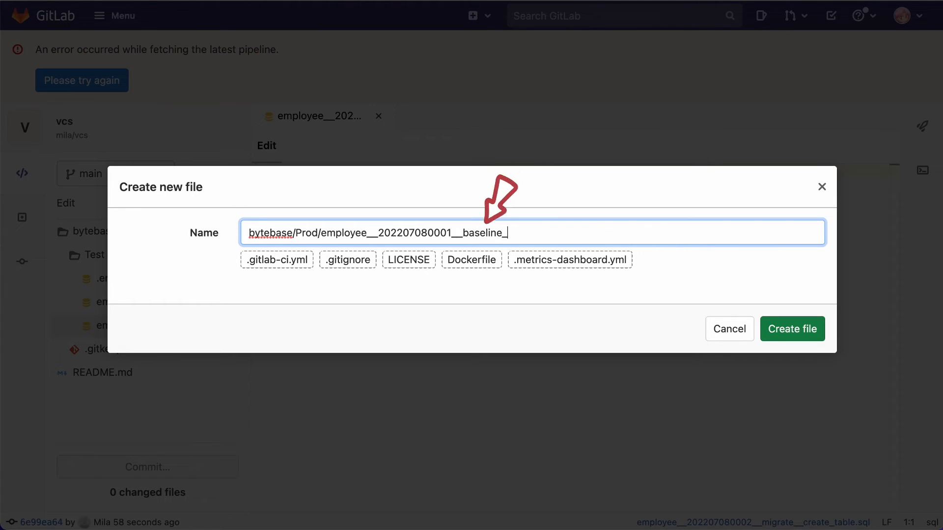
text(_add_initial_schema.sql)
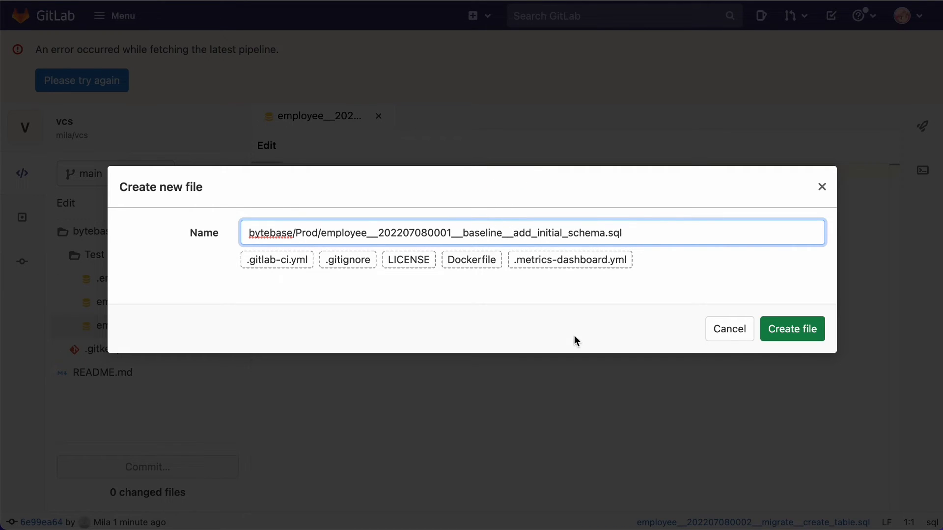
click(794, 346)
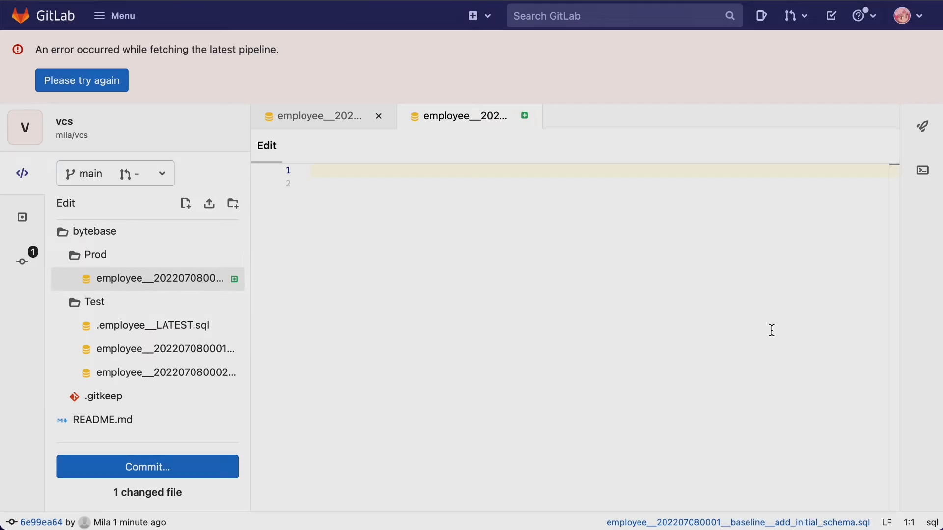
Paste the sample employee database schema into the new Prod baseline file and commit it to the main branch
key(ctrl+v)
click(202, 471)
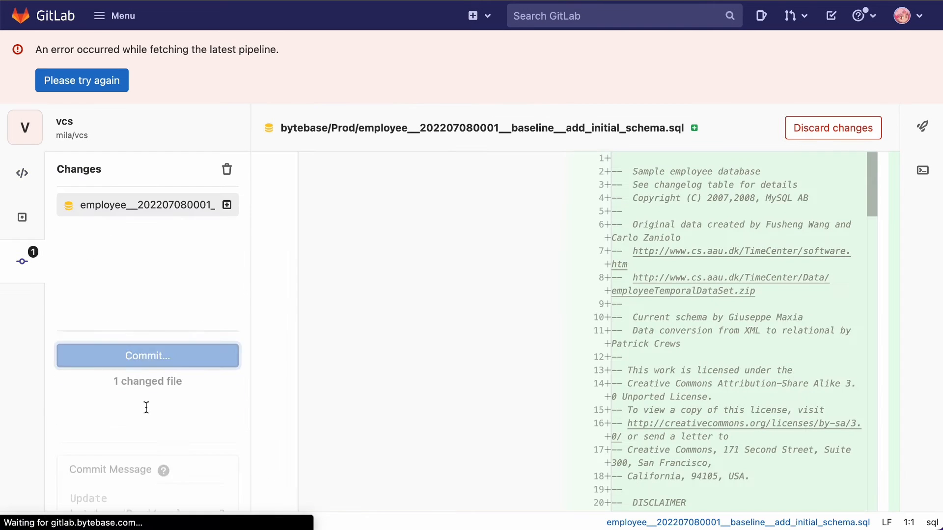
click(89, 479)
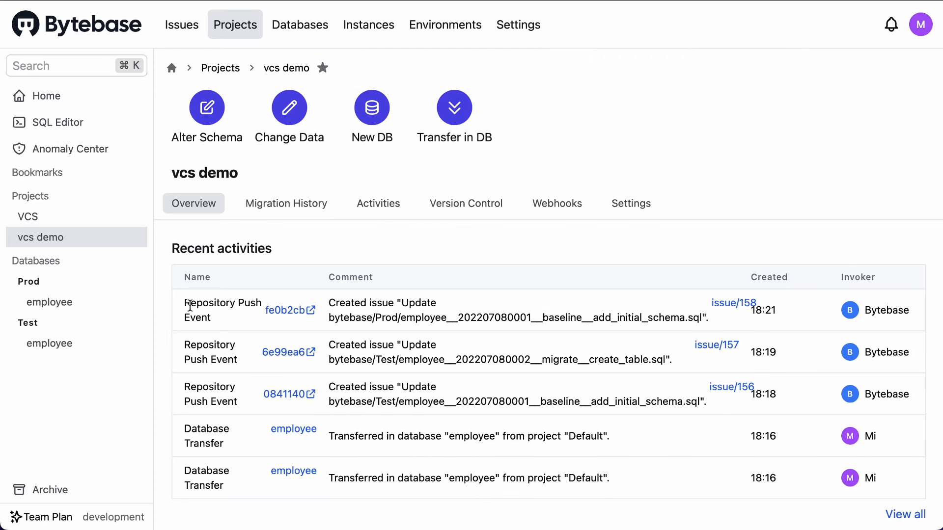
Switch to Bytebase and open the issue created for the Prod baseline script from the vcs demo project's recent activities
drag(190, 306, 469, 335)
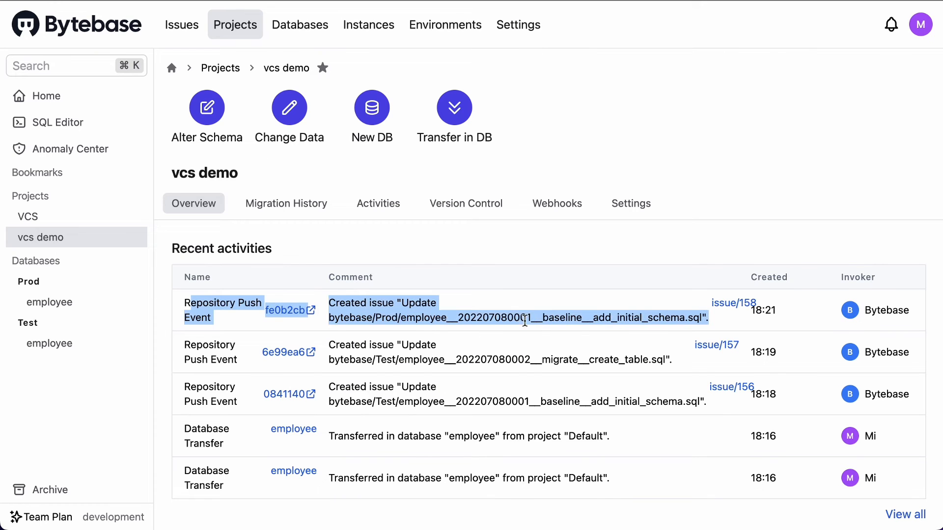
click(525, 320)
click(735, 305)
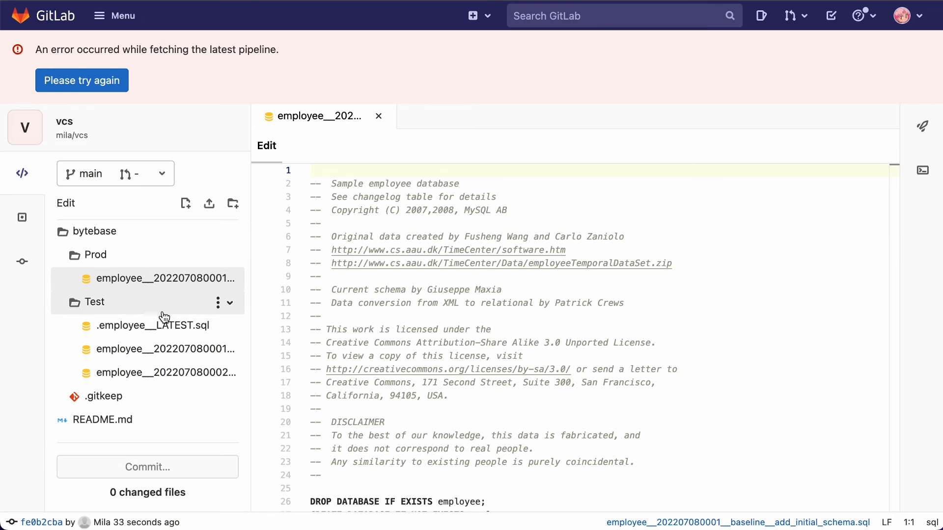
click(229, 264)
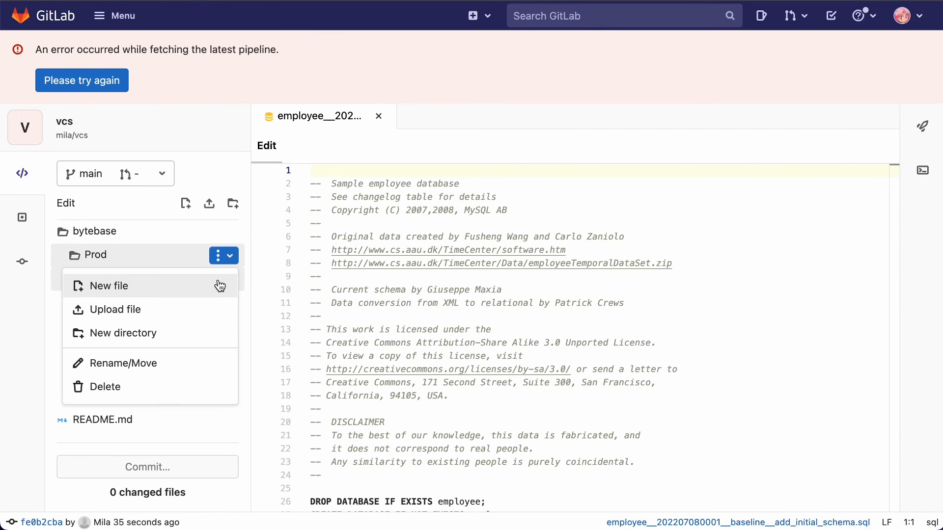
click(220, 286)
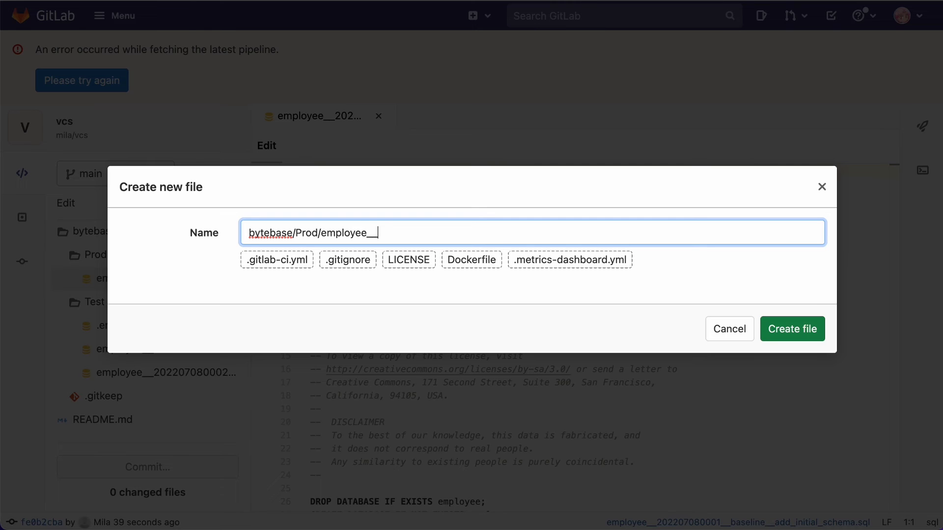
text(employee__2022070800)
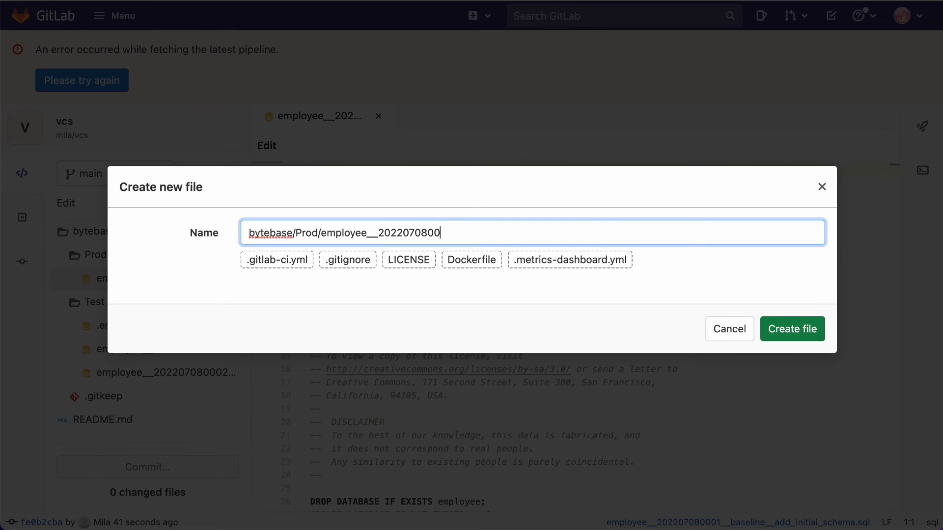
text(02)
text(__migrate__)
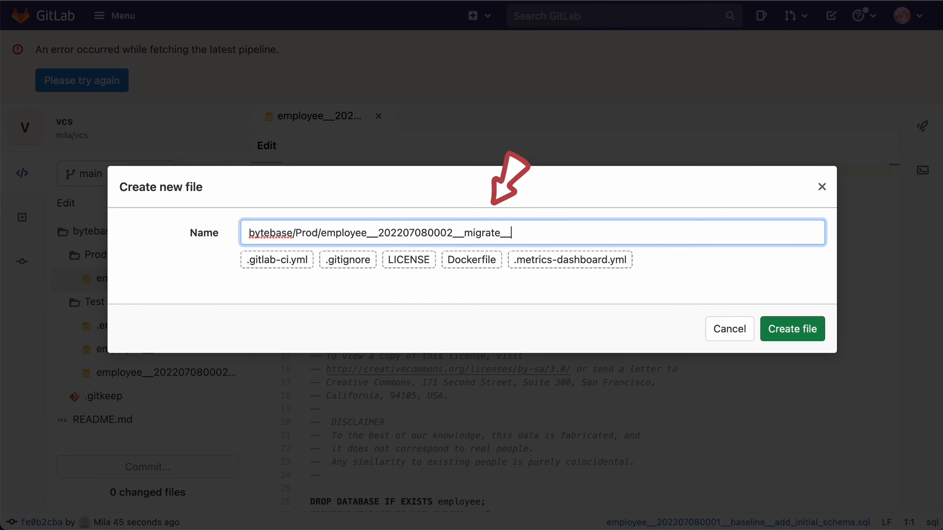
text(creeat)
key(BackSpace)
key(BackSpace)
text(ate)
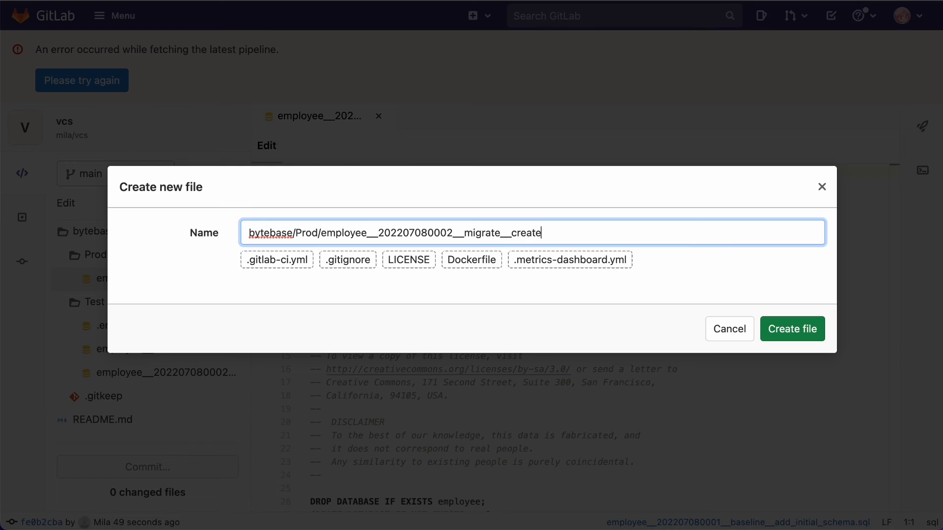
text(_tab)
key(BackSpace)
text(table.sql)
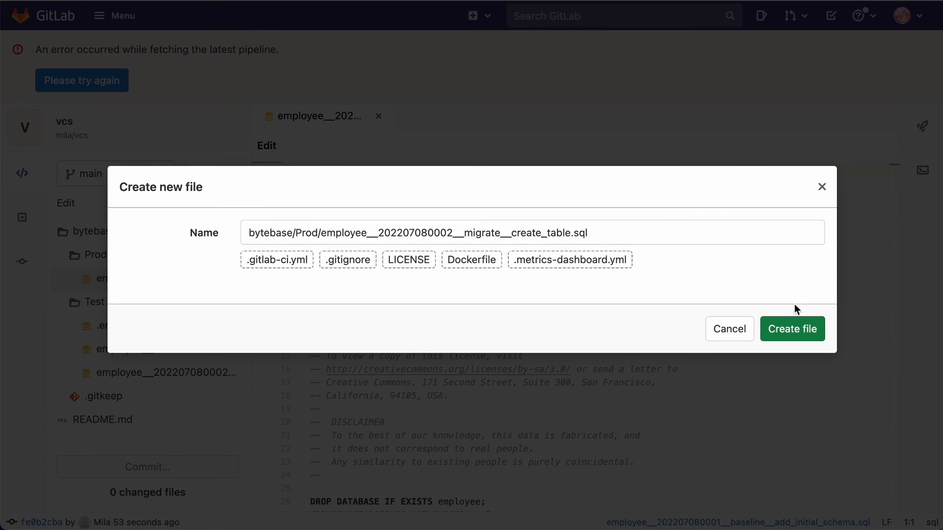
click(782, 329)
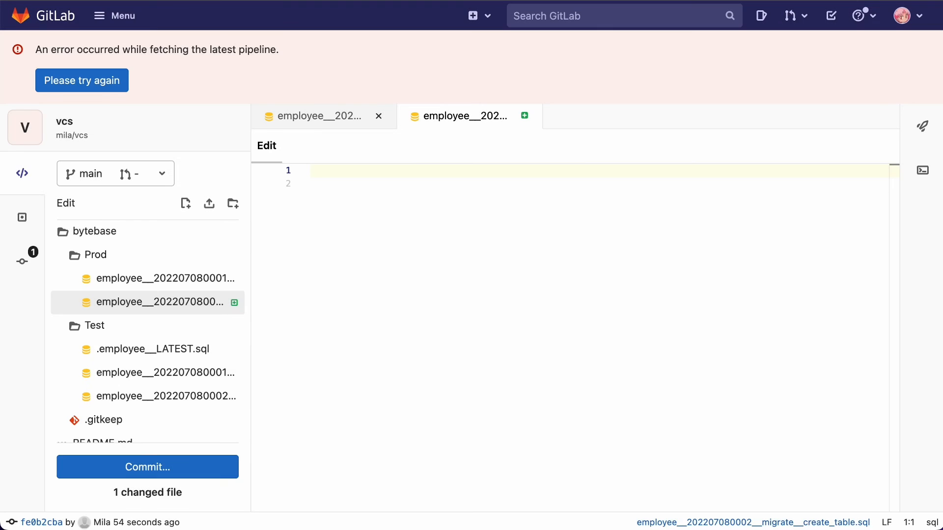
Paste the CREATE TABLE persons statement into the Prod migration file and commit it to the main branch
click(366, 207)
text(CREATE TABLE persons (     id int PRIMARY KEY,     lastName varchar(255),     firstName varchar(255),     address varchar(255),     city varchar(255) );)
click(147, 467)
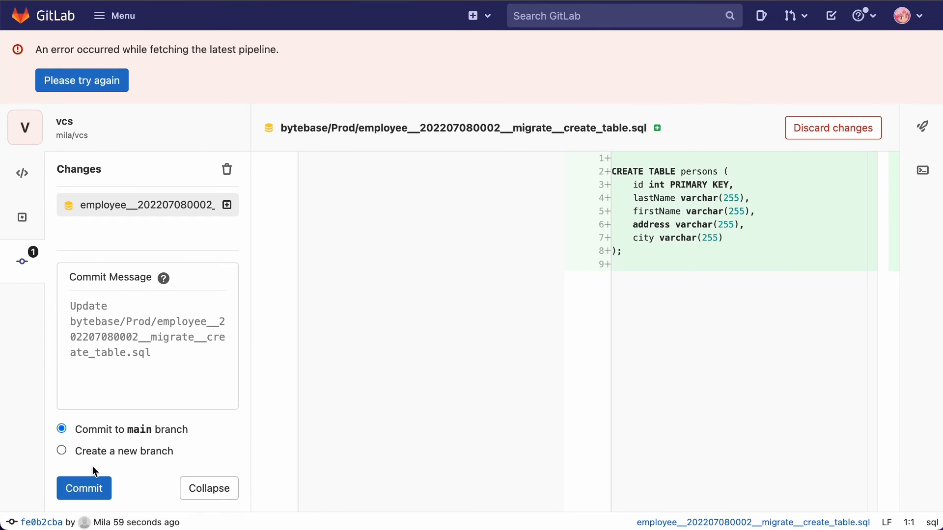
click(92, 486)
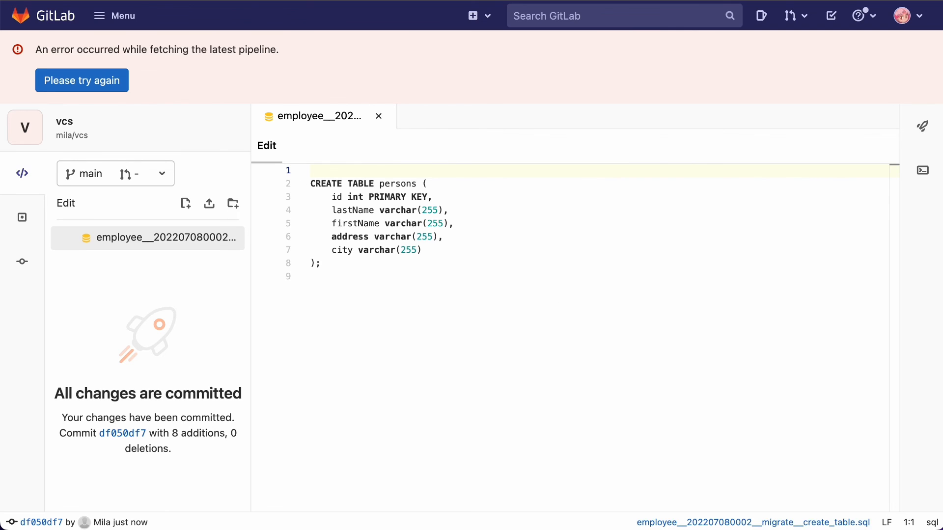
Switch to Bytebase, open the issue created for the Prod create_table migration, and review its SQL and details
click(153, 0)
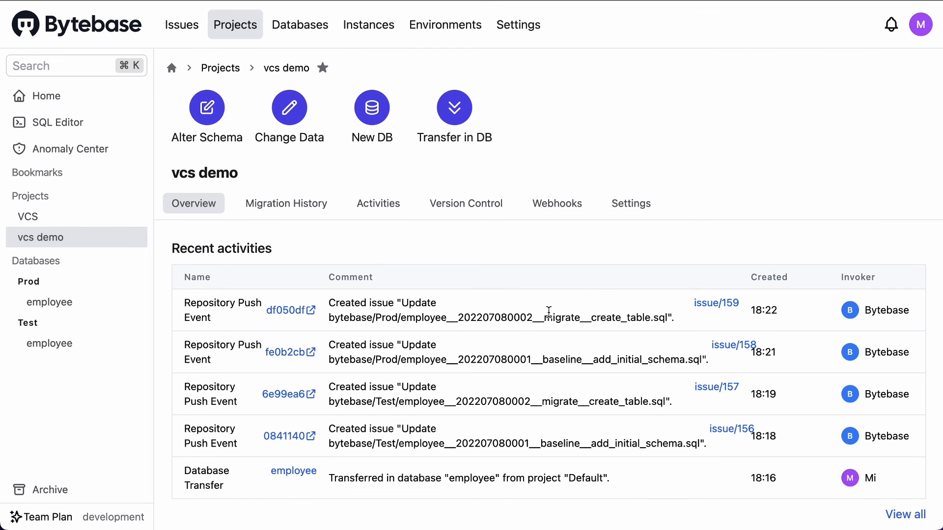
drag(548, 313, 496, 311)
click(757, 331)
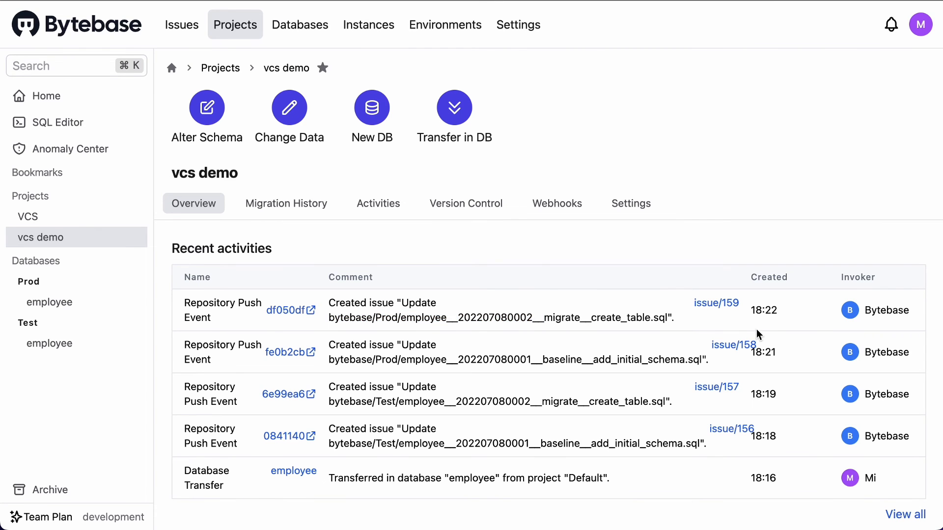
click(731, 305)
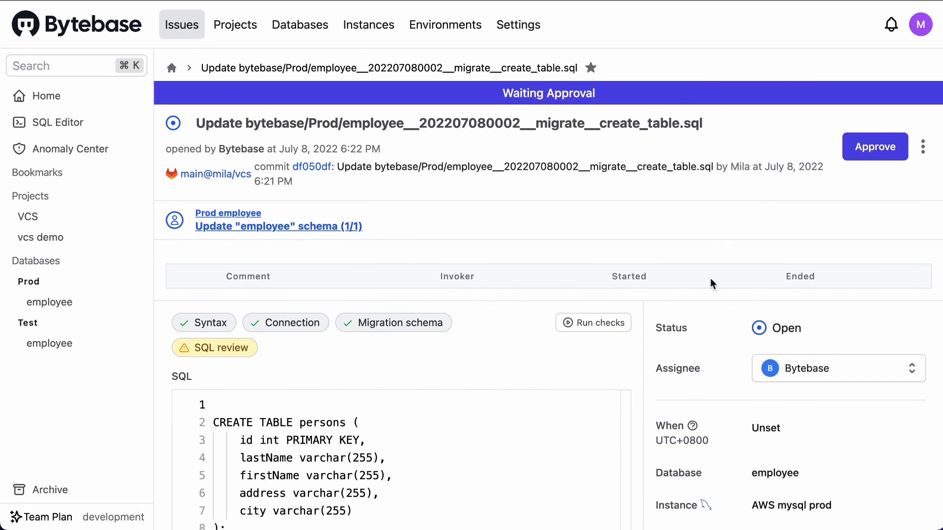
scroll(711, 283, down, 2)
scroll(710, 279, down, 5)
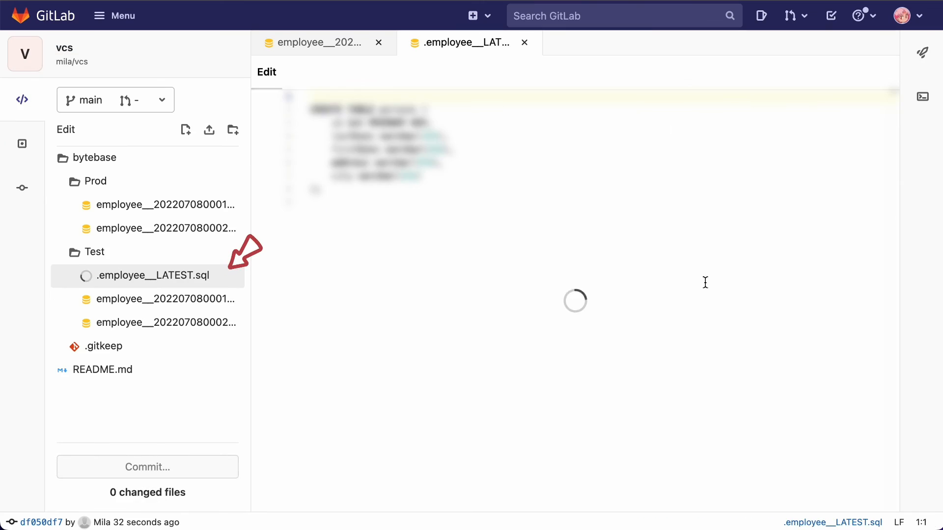
Examine the table and view definitions in the Test folder's .employee__LATEST.sql schema file in the GitLab Web IDE
scroll(706, 280, down, 15)
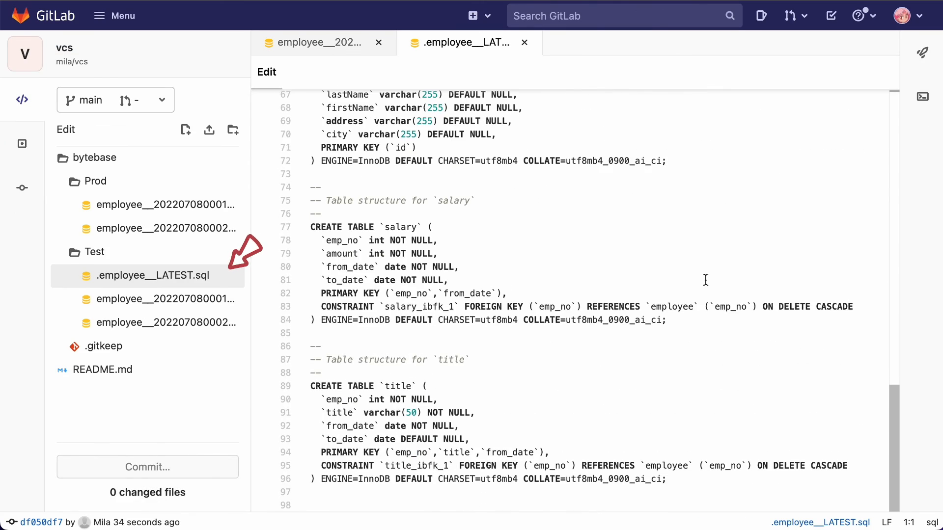
scroll(706, 280, up, 15)
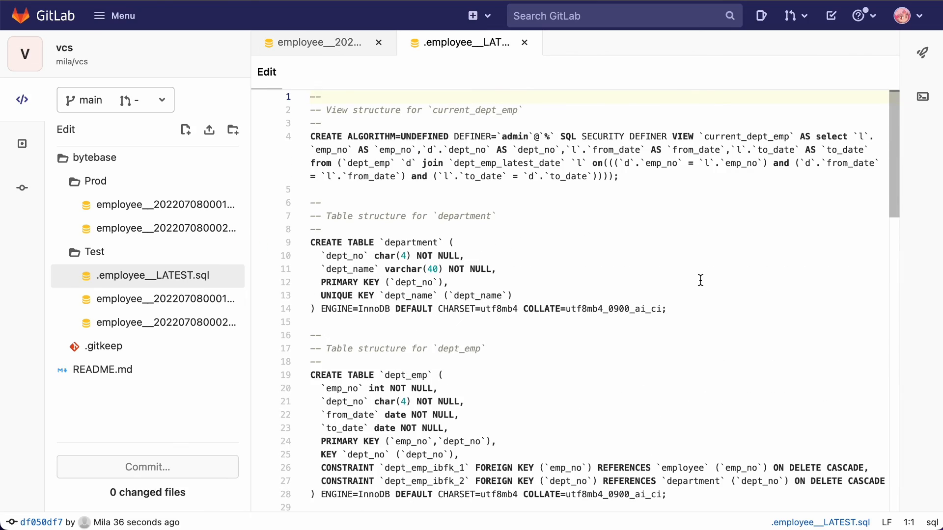
scroll(581, 418, down, 10)
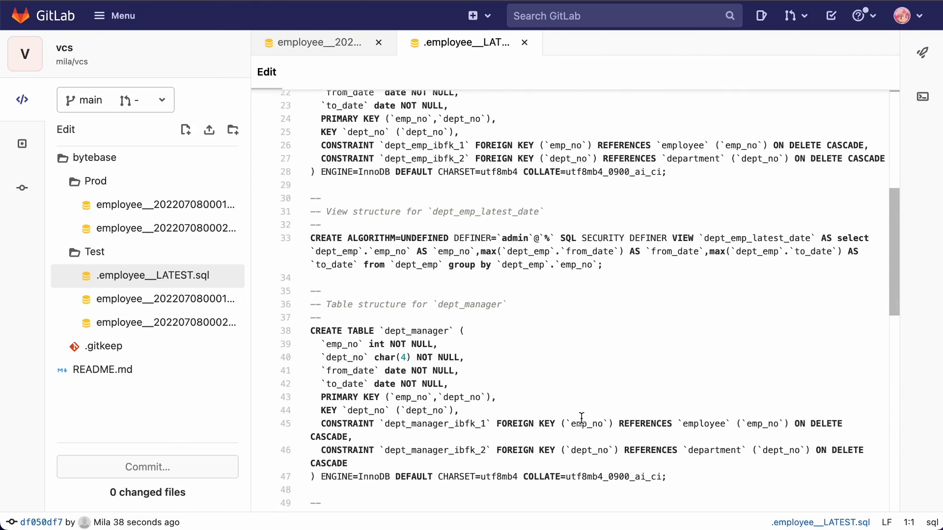
scroll(581, 418, down, 4)
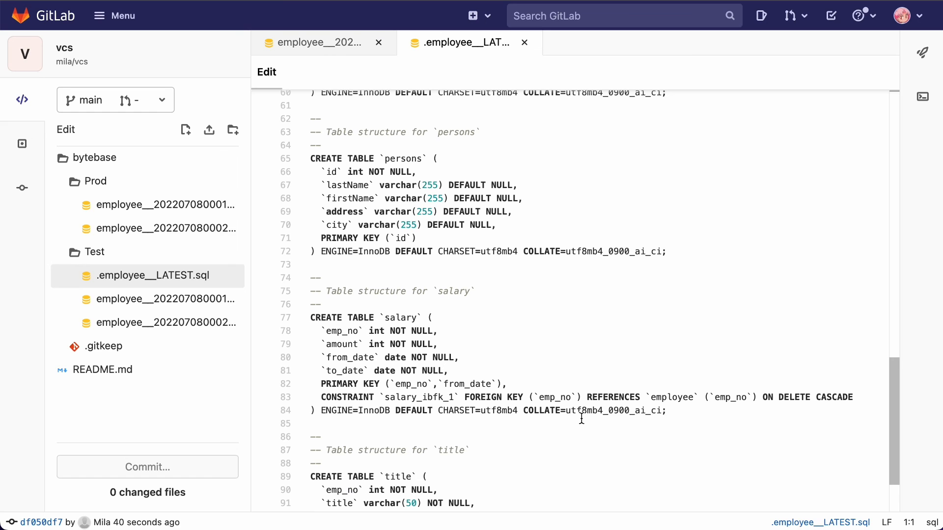